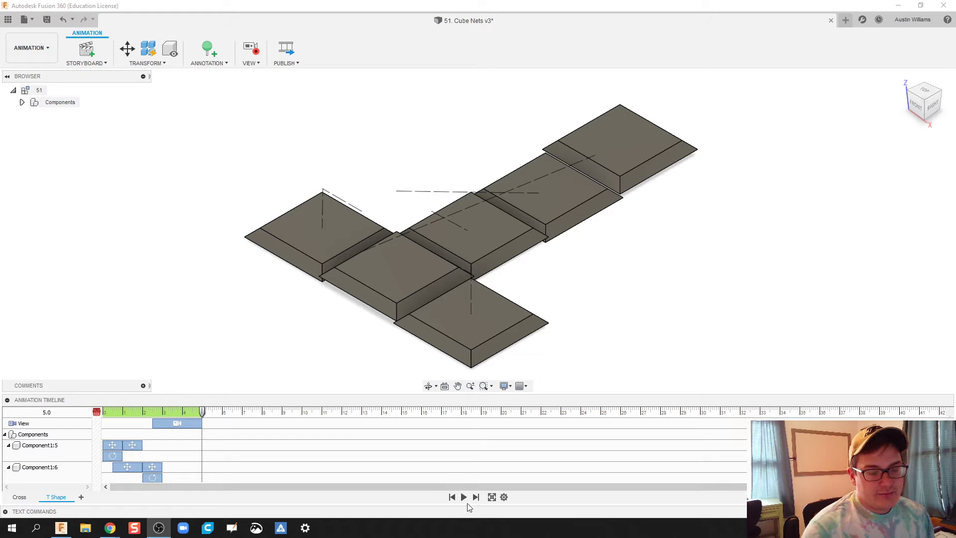
Play the T Shape storyboard's 5-second animation of the cube unfolding into a T-shaped net.
{"action": "left_click", "coordinate": [464, 497]}
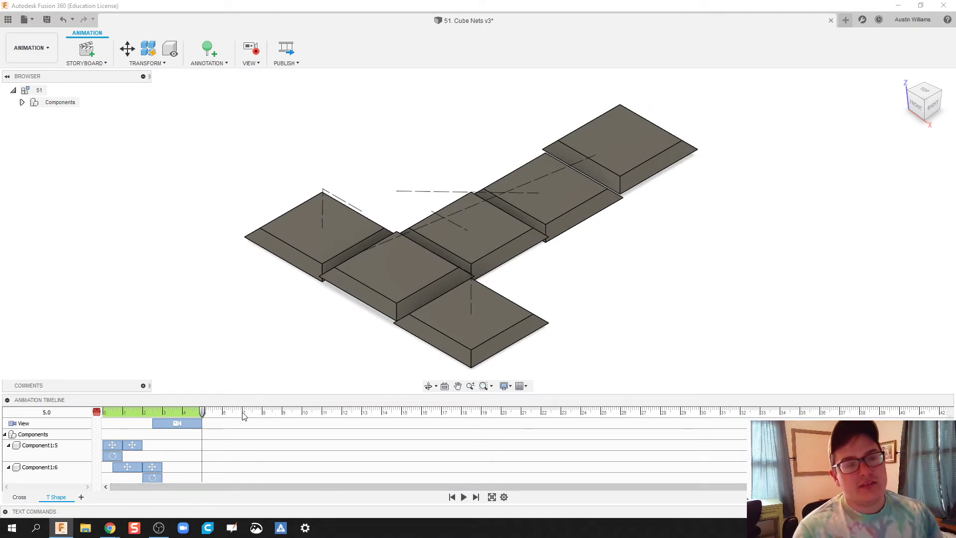
Open the Cross storyboard and play its 6-second cross-shaped unfolding animation.
{"action": "left_click", "coordinate": [21, 498]}
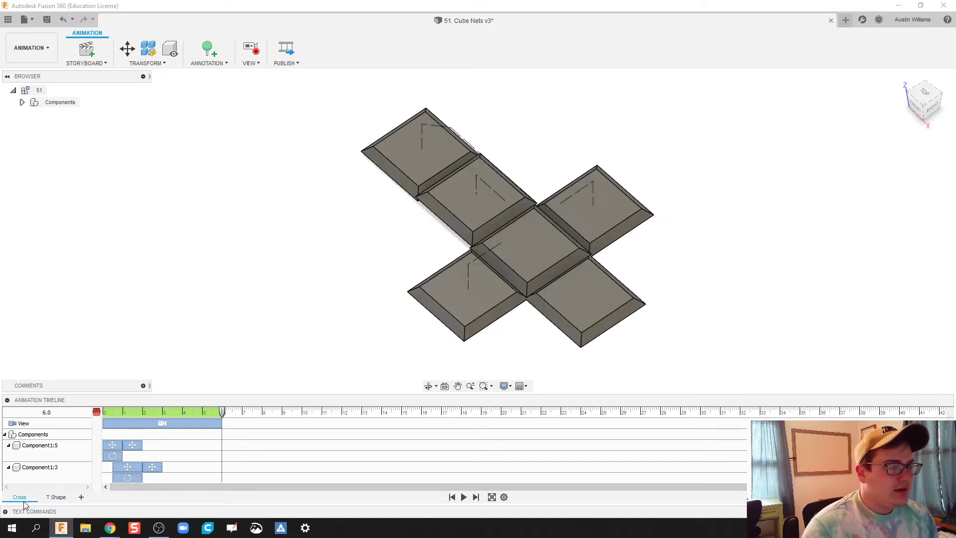
{"action": "key", "text": "space"}
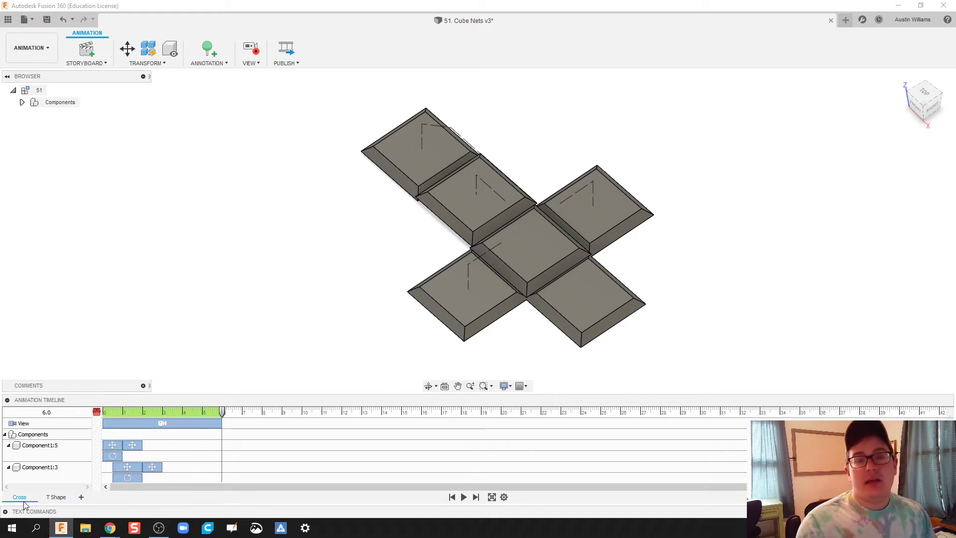
Add a clean storyboard, Storyboard10, and recentre the assembled cube in the view.
{"action": "left_click", "coordinate": [82, 498]}
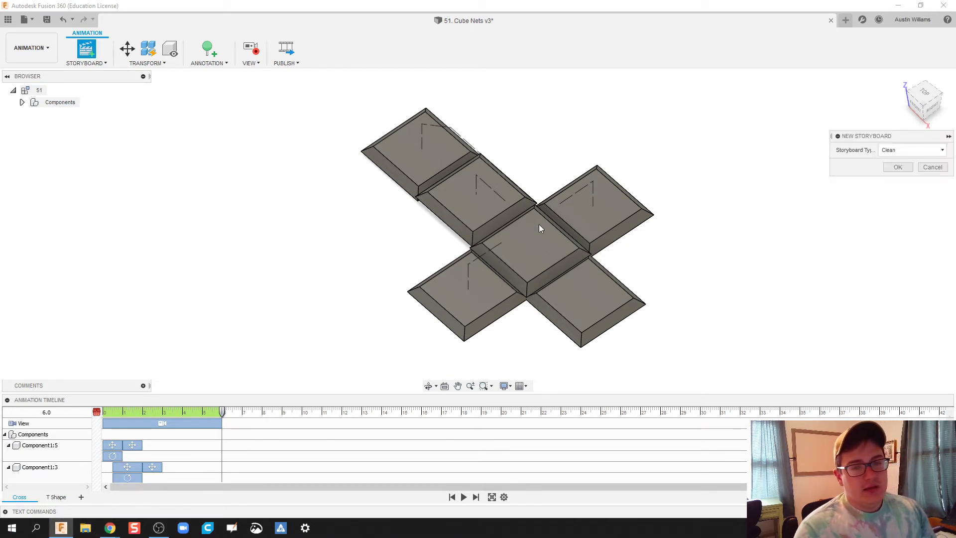
{"action": "left_click", "coordinate": [898, 167]}
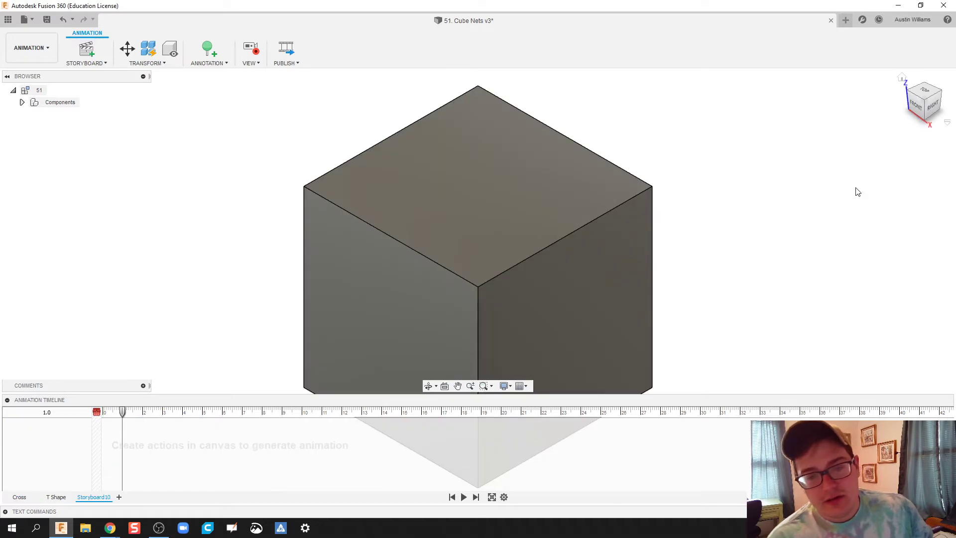
{"action": "scroll", "coordinate": [356, 304], "scroll_direction": "down", "scroll_amount": 2}
{"action": "middle_click_drag", "start_coordinate": [354, 304], "coordinate": [390, 278]}
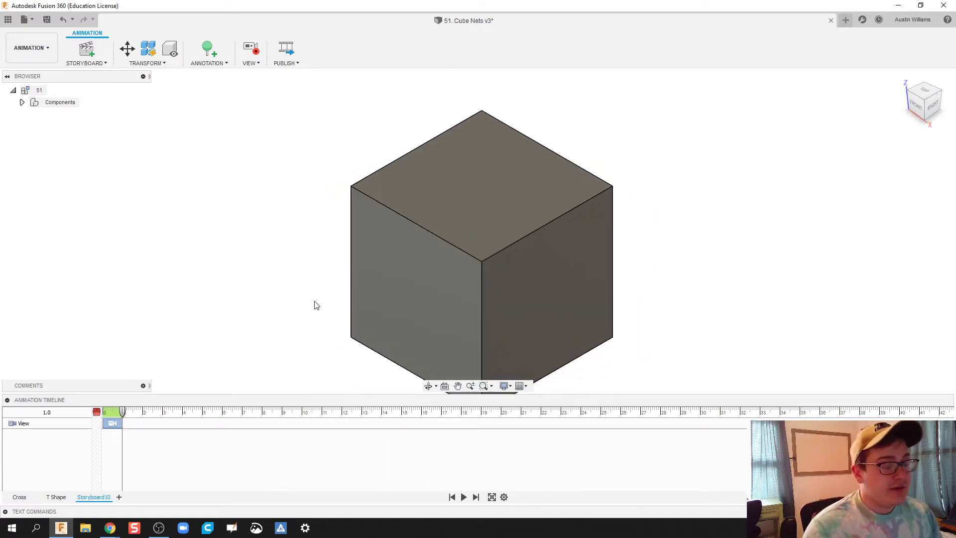
{"action": "scroll", "coordinate": [298, 303], "scroll_direction": "down", "scroll_amount": 1}
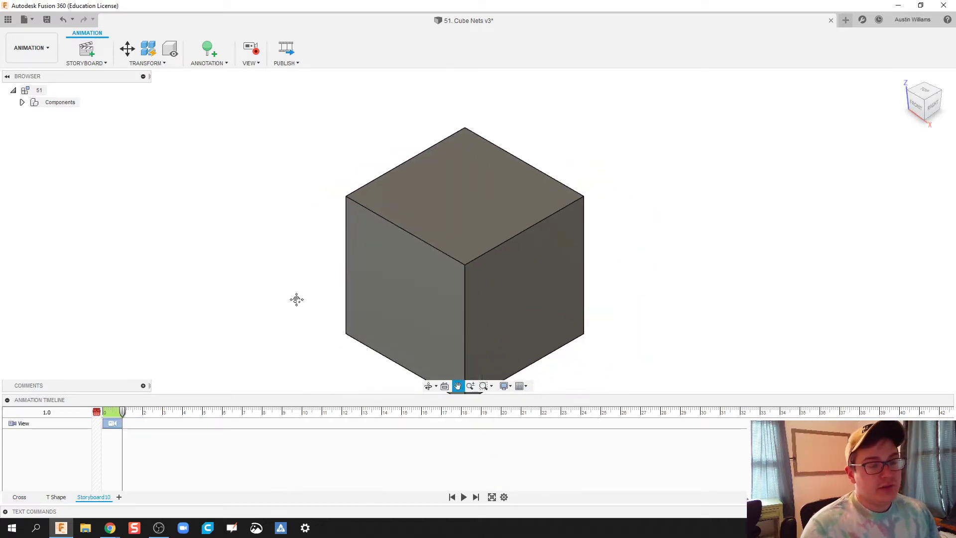
{"action": "left_click", "coordinate": [97, 499]}
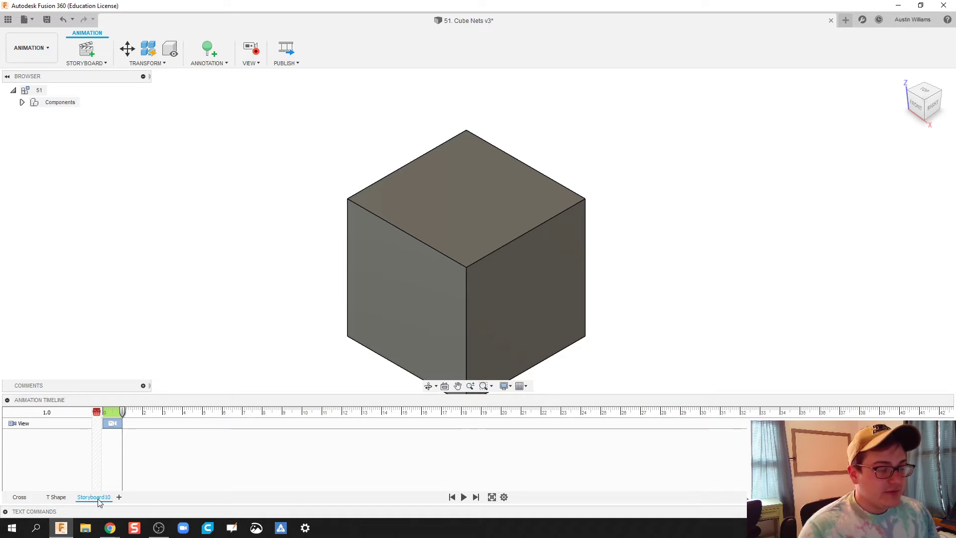
Add Storyboard11 from the Cross storyboard, then replay the T Shape animation.
{"action": "left_click", "coordinate": [20, 497]}
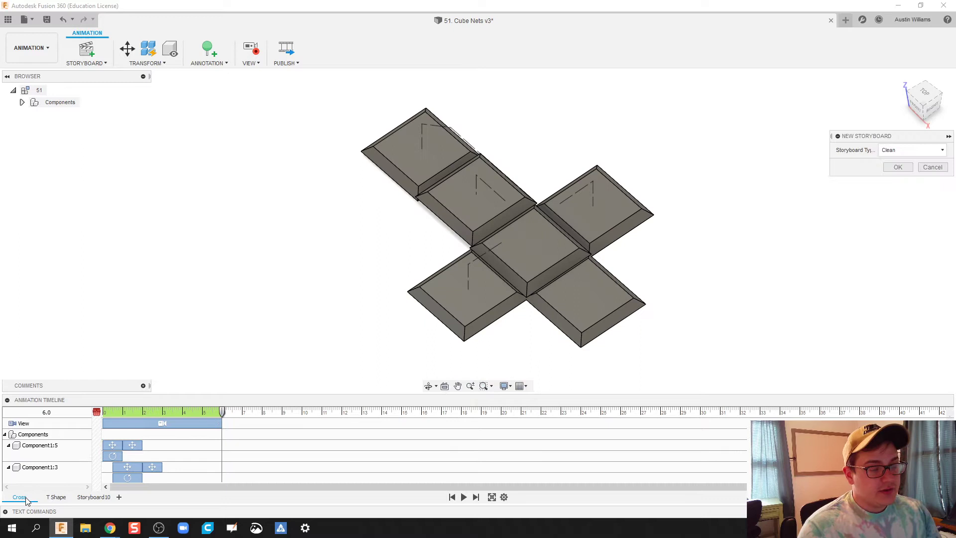
{"action": "left_click", "coordinate": [464, 498]}
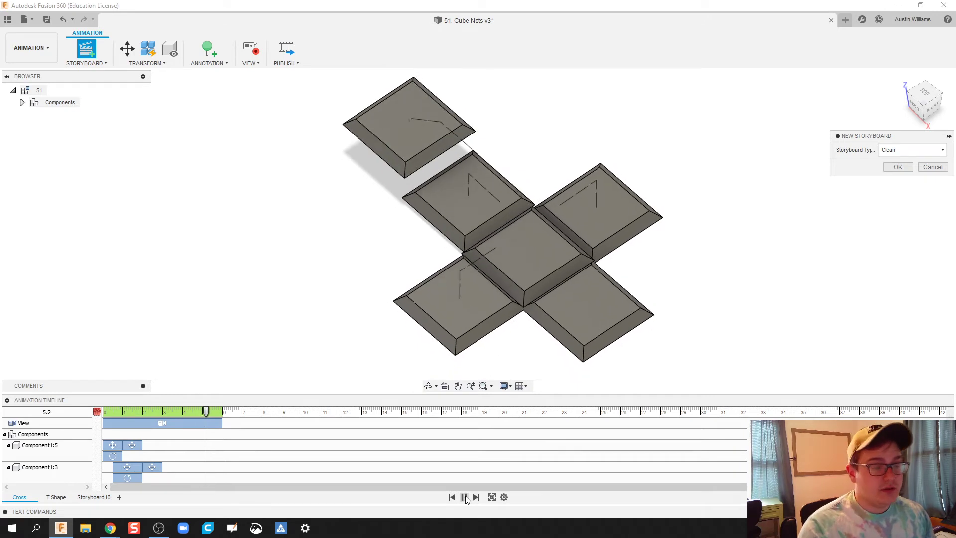
{"action": "left_click", "coordinate": [55, 497]}
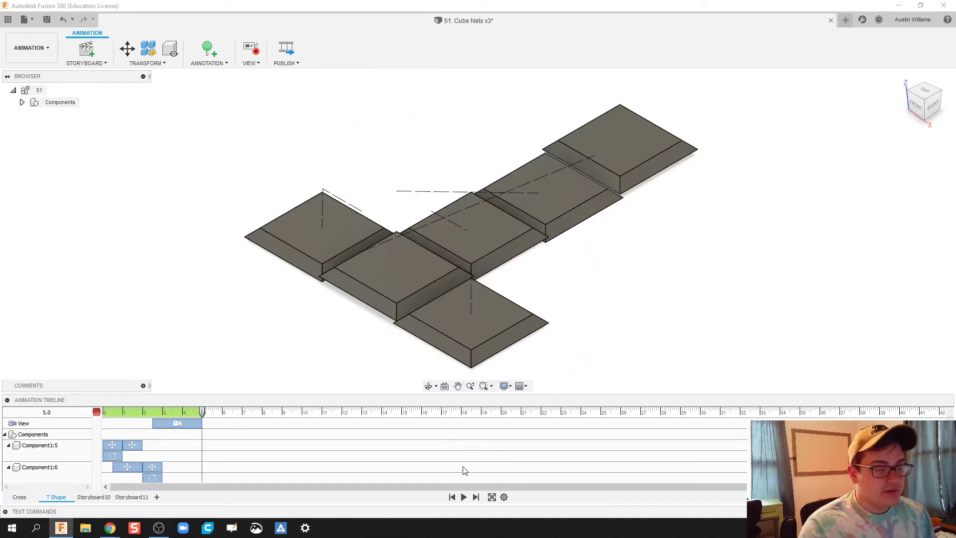
{"action": "left_click", "coordinate": [462, 497]}
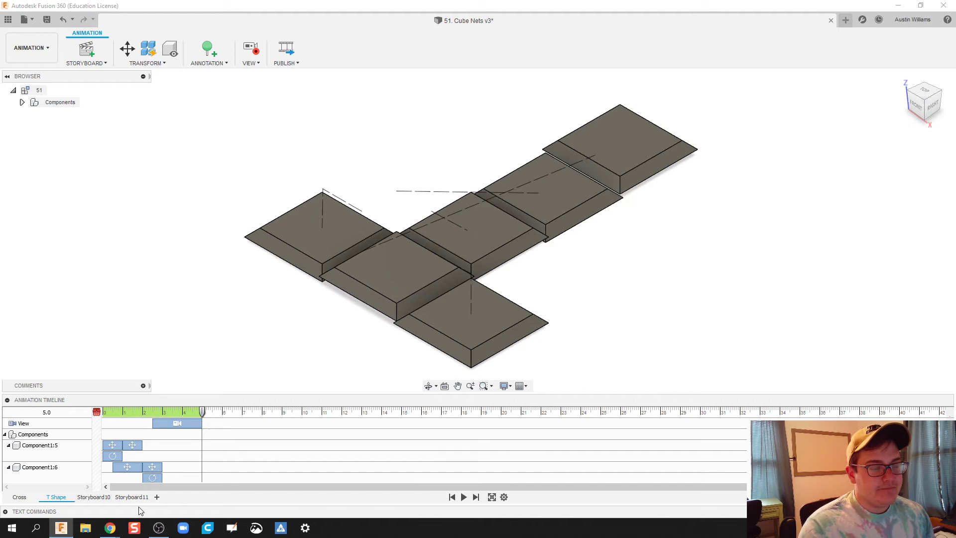
Delete Storyboard10 and recentre the assembled cube in Storyboard11.
{"action": "left_click", "coordinate": [88, 498]}
{"action": "right_click", "coordinate": [87, 498]}
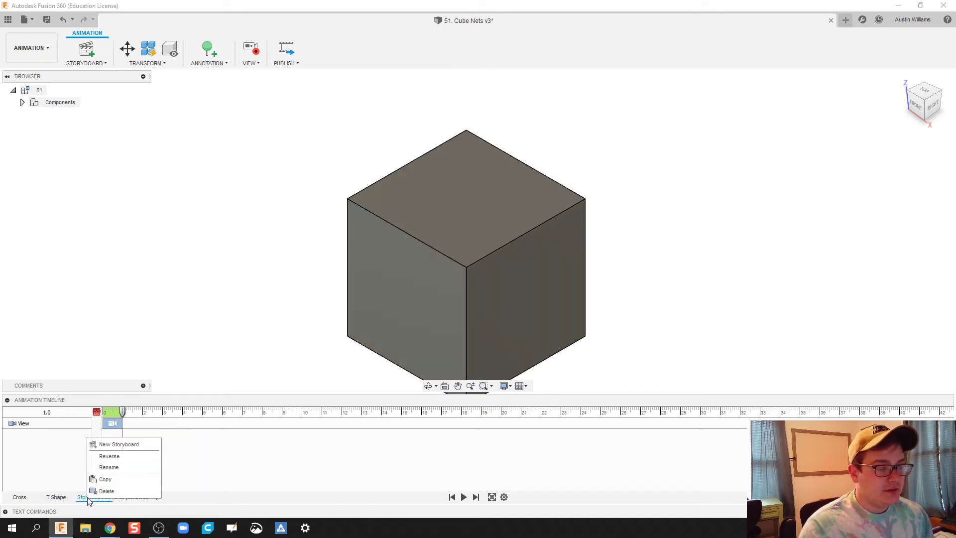
{"action": "left_click", "coordinate": [106, 491]}
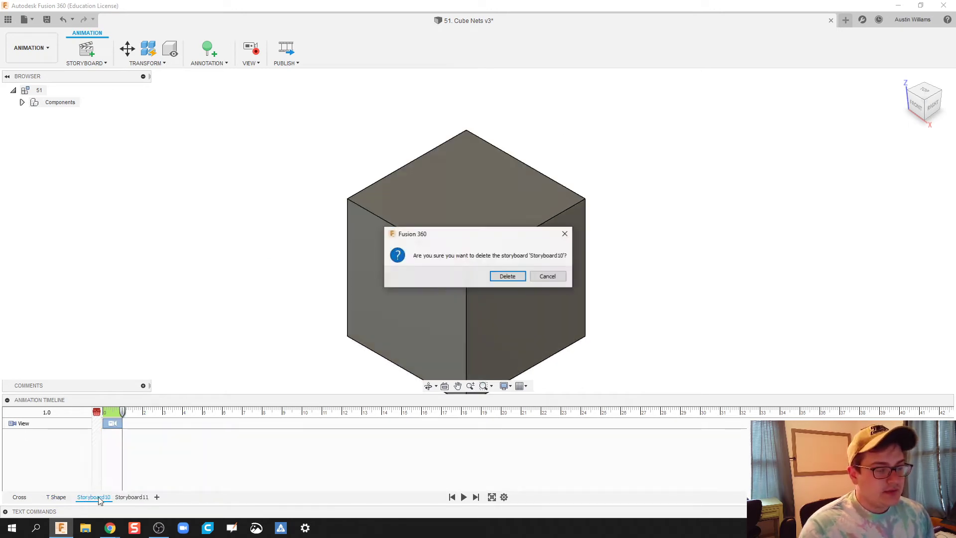
{"action": "left_click", "coordinate": [507, 276]}
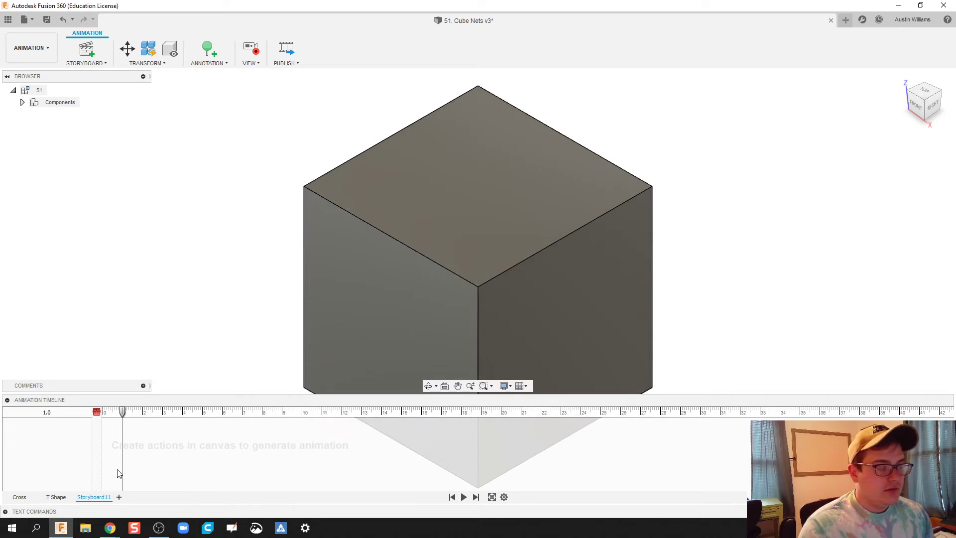
{"action": "scroll", "coordinate": [268, 273], "scroll_direction": "down", "scroll_amount": 2}
{"action": "middle_click_drag", "start_coordinate": [268, 273], "coordinate": [294, 269]}
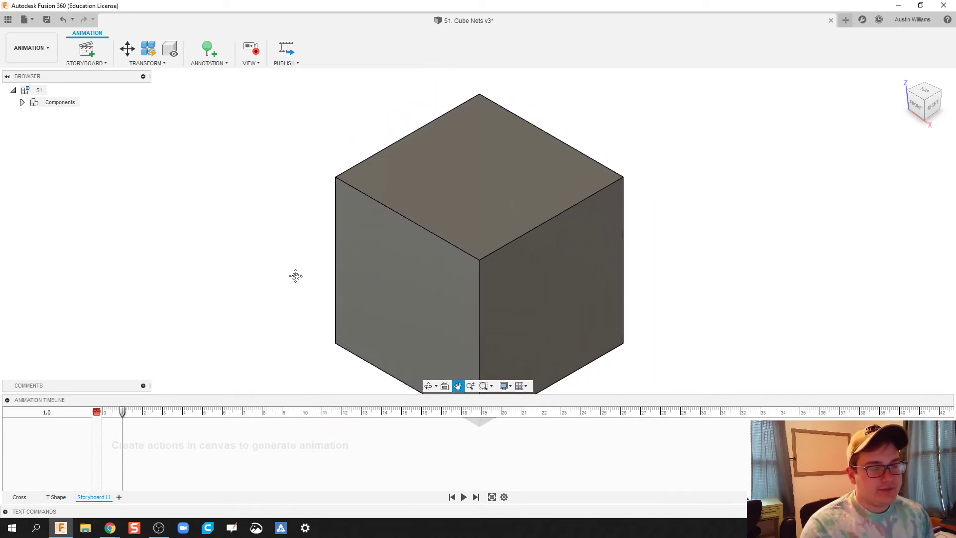
{"action": "middle_click_drag", "start_coordinate": [277, 309], "coordinate": [271, 320]}
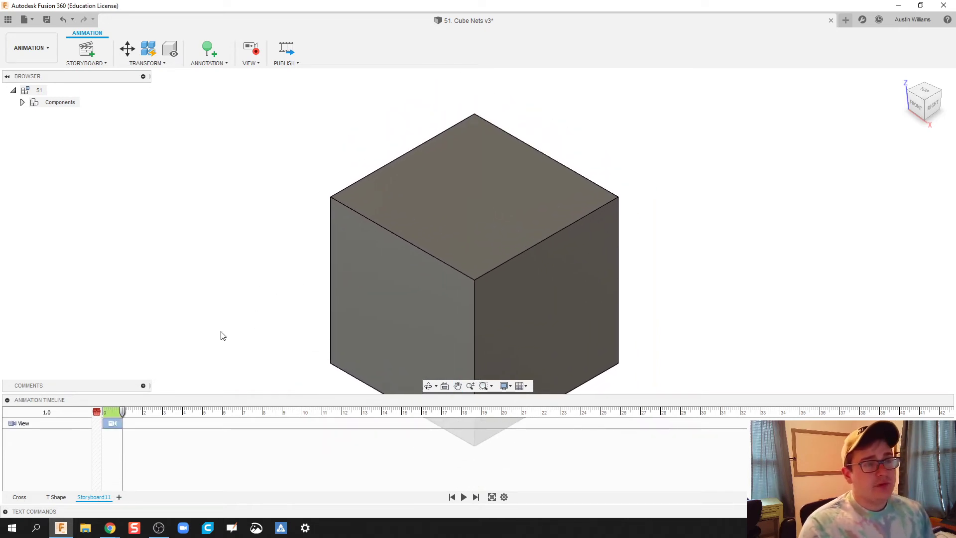
Animate left face Component1:6 moving 50 mm down along Z to lie flat beside the cube.
{"action": "left_click", "coordinate": [127, 49]}
{"action": "middle_click_drag", "start_coordinate": [265, 287], "coordinate": [222, 250]}
{"action": "scroll", "coordinate": [223, 190], "scroll_direction": "down", "scroll_amount": 2}
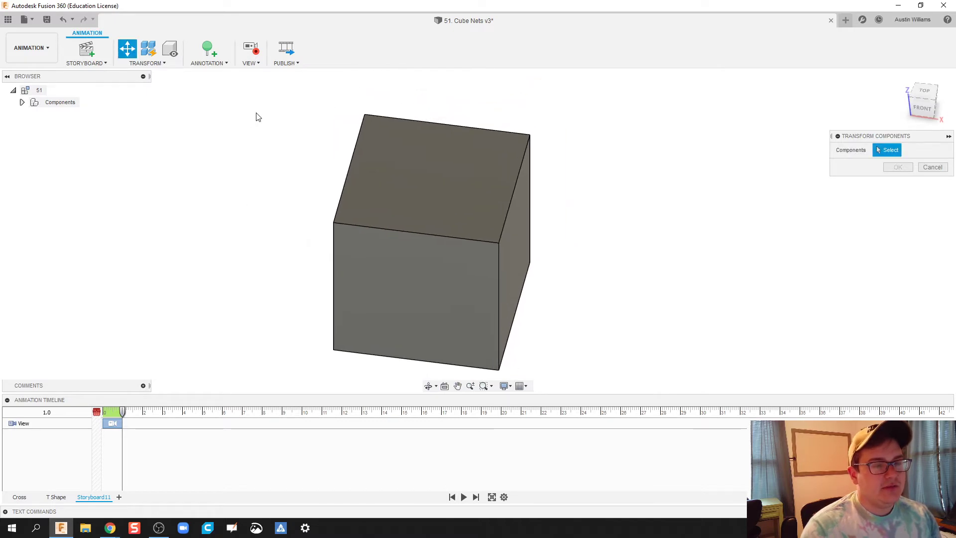
{"action": "middle_click_drag", "start_coordinate": [255, 239], "coordinate": [284, 237], "text": "shift"}
{"action": "left_click", "coordinate": [343, 264]}
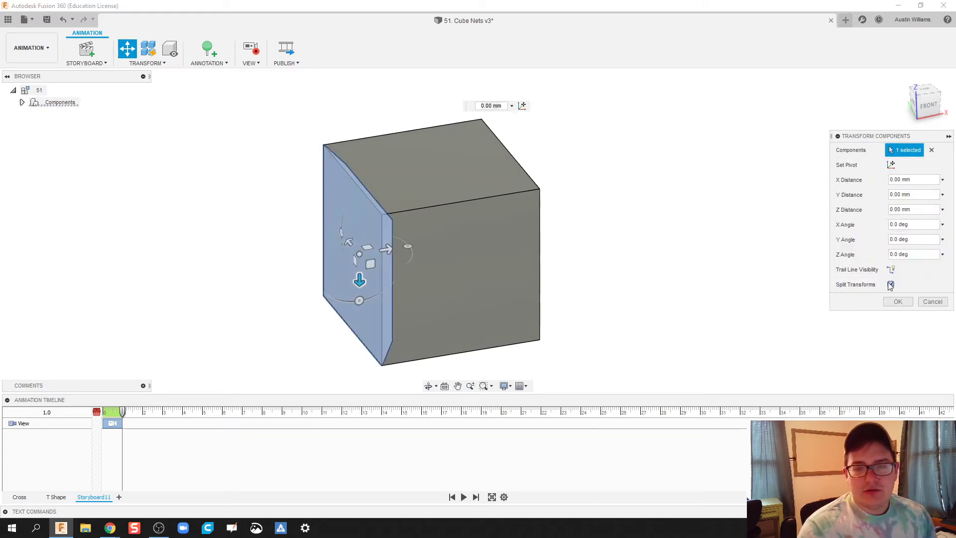
{"action": "left_click_drag", "start_coordinate": [387, 248], "coordinate": [280, 317]}
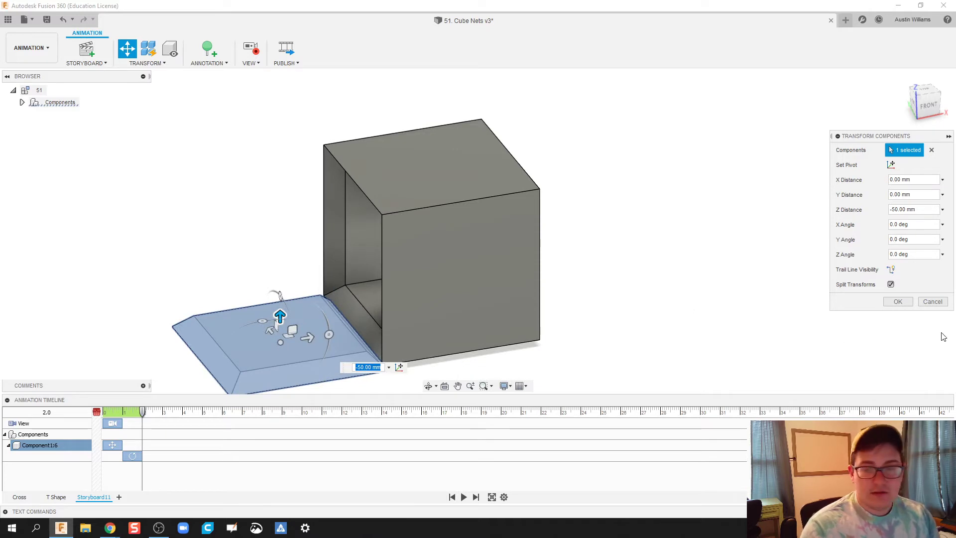
{"action": "left_click", "coordinate": [897, 301]}
{"action": "middle_click_drag", "start_coordinate": [841, 310], "coordinate": [645, 326]}
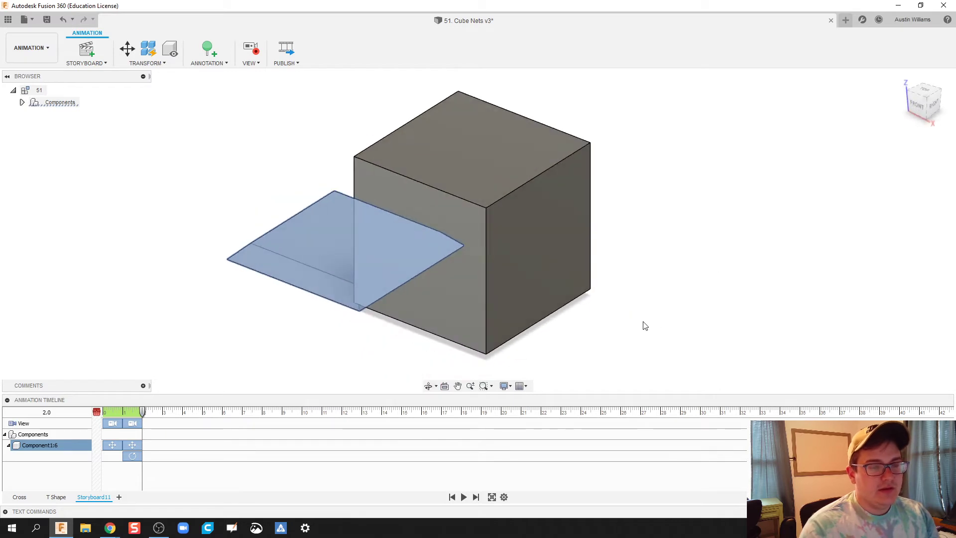
{"action": "left_click", "coordinate": [297, 333]}
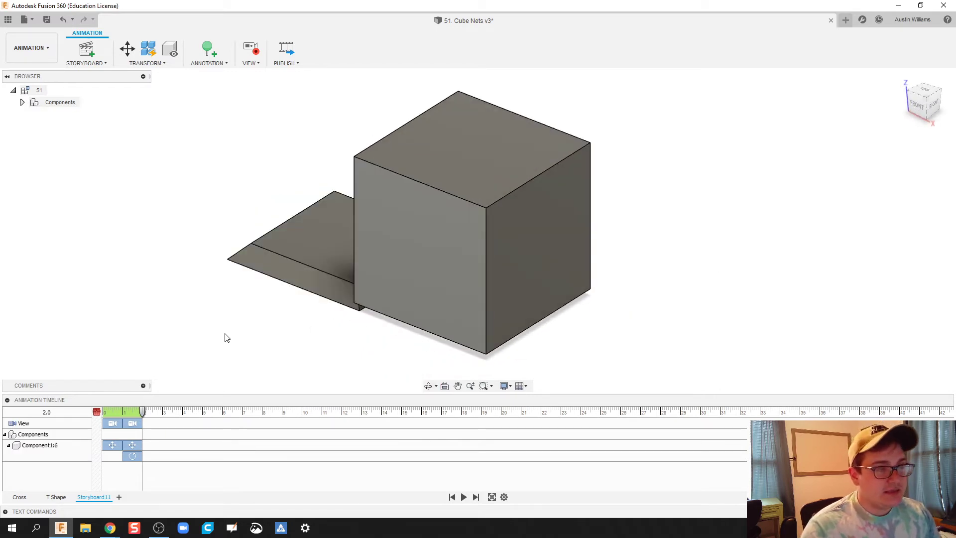
Unfold the front, top and right faces by rotating them about X and lowering them 50 mm.
{"action": "left_click", "coordinate": [128, 50]}
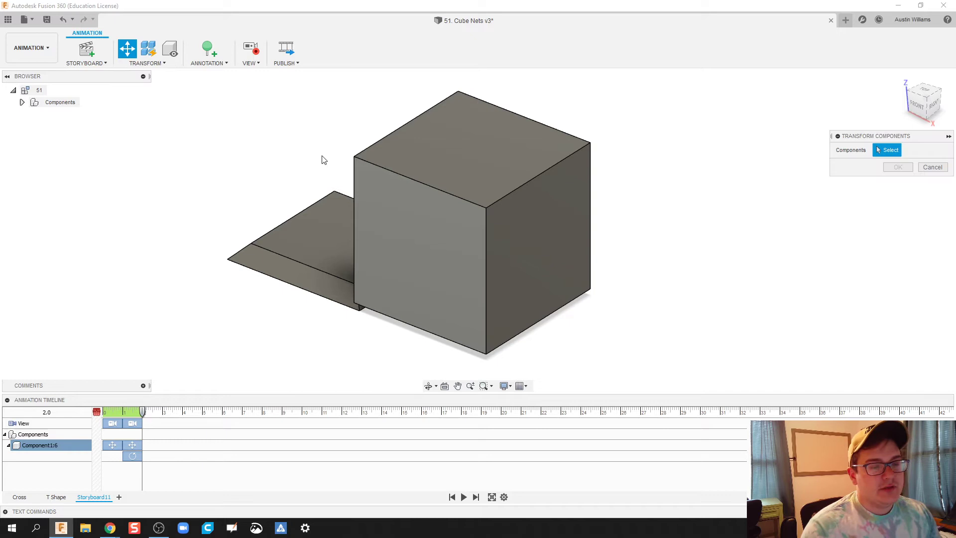
{"action": "left_click", "coordinate": [395, 247]}
{"action": "left_click", "coordinate": [482, 151]}
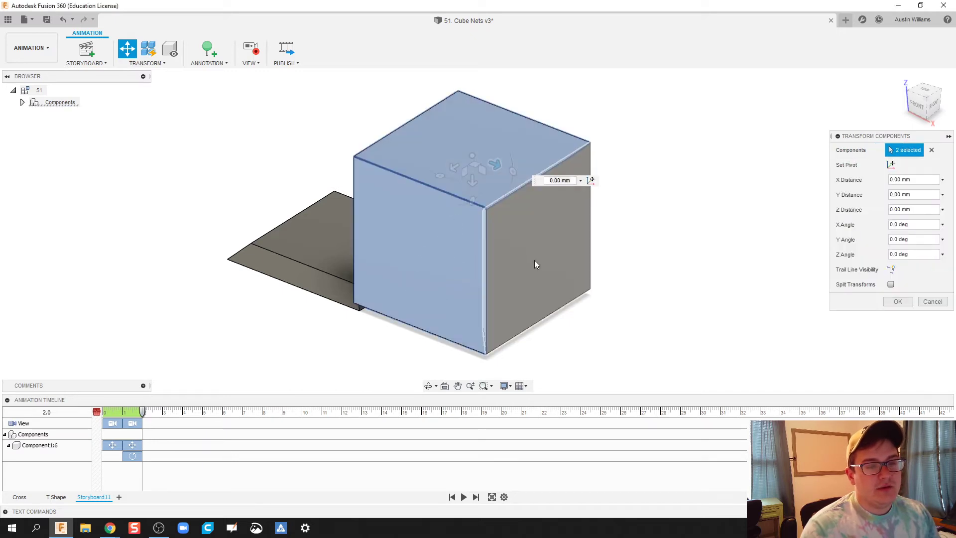
{"action": "left_click", "coordinate": [533, 260]}
{"action": "middle_click_drag", "start_coordinate": [683, 294], "coordinate": [384, 290], "text": "shift"}
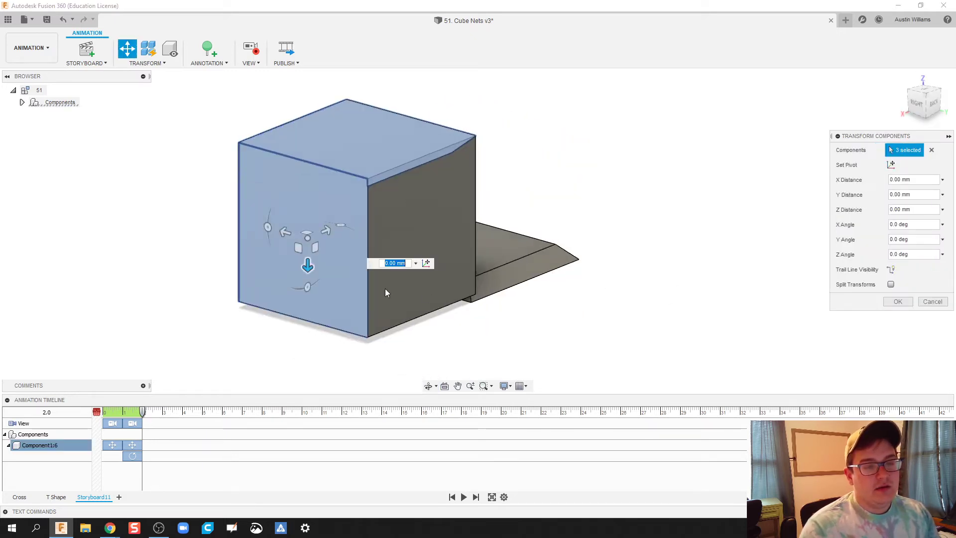
{"action": "middle_click_drag", "start_coordinate": [408, 229], "coordinate": [399, 279], "text": "shift"}
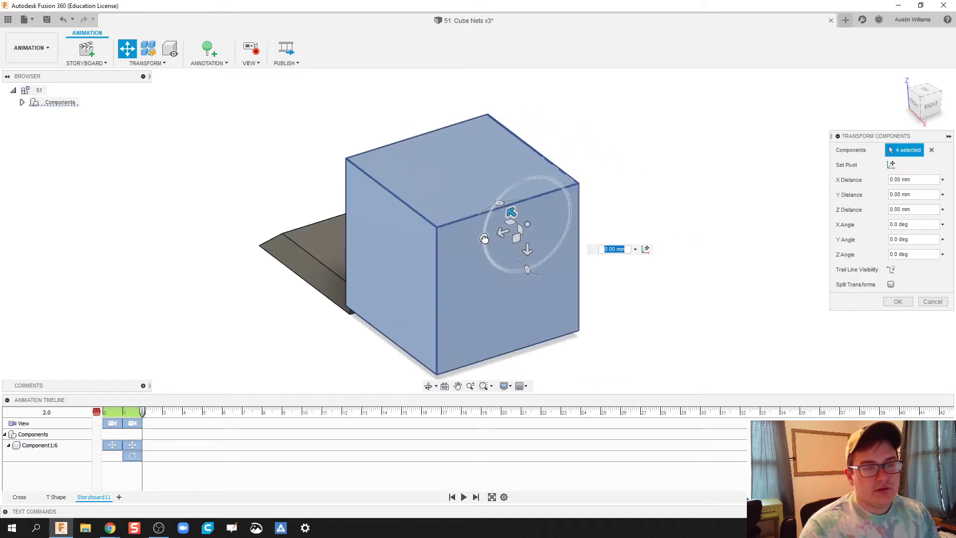
{"action": "left_click_drag", "start_coordinate": [484, 239], "coordinate": [574, 213]}
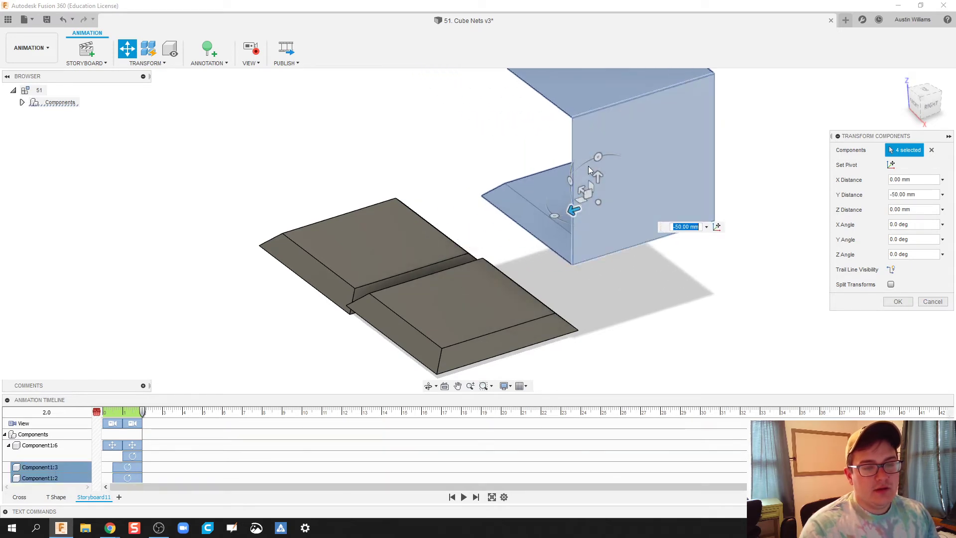
{"action": "left_click_drag", "start_coordinate": [598, 178], "coordinate": [600, 249]}
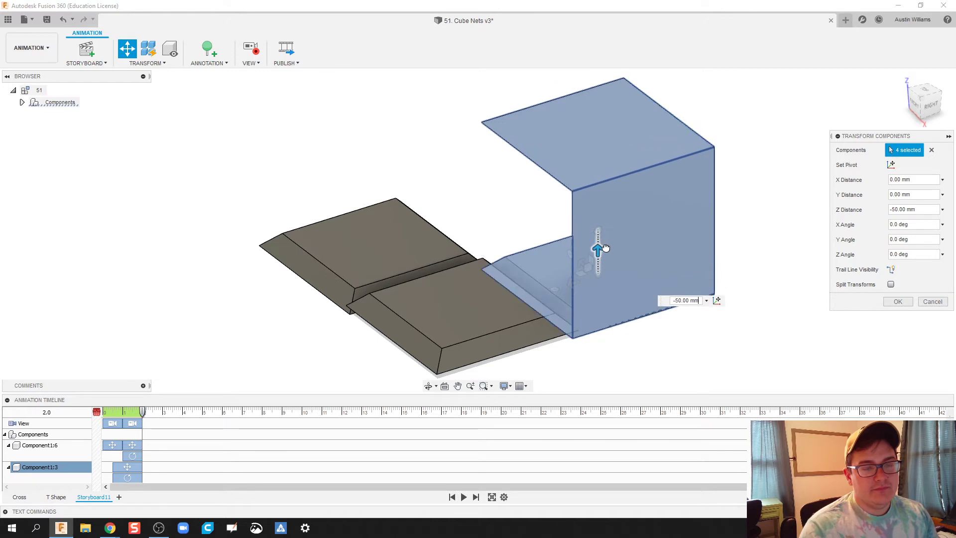
{"action": "left_click", "coordinate": [896, 302]}
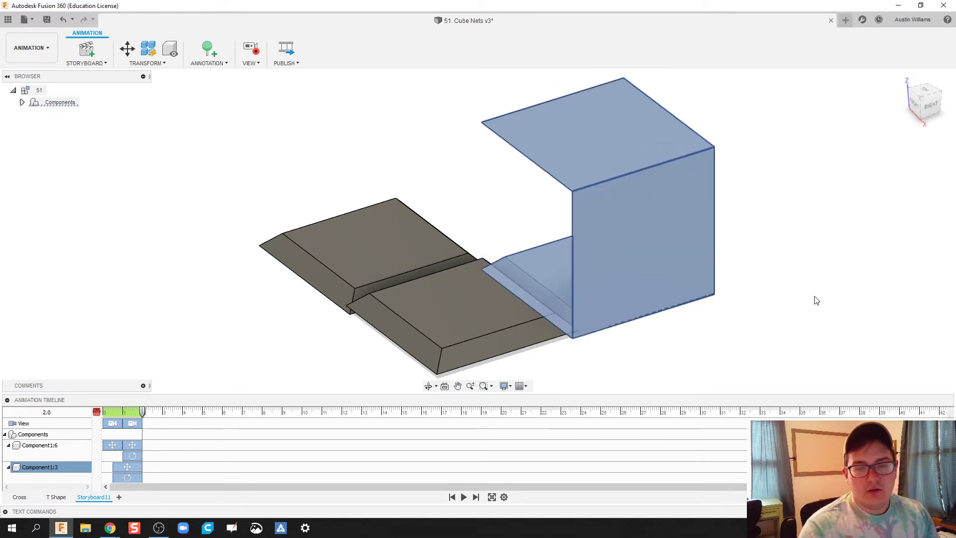
{"action": "middle_click_drag", "start_coordinate": [802, 294], "coordinate": [565, 270], "text": "shift"}
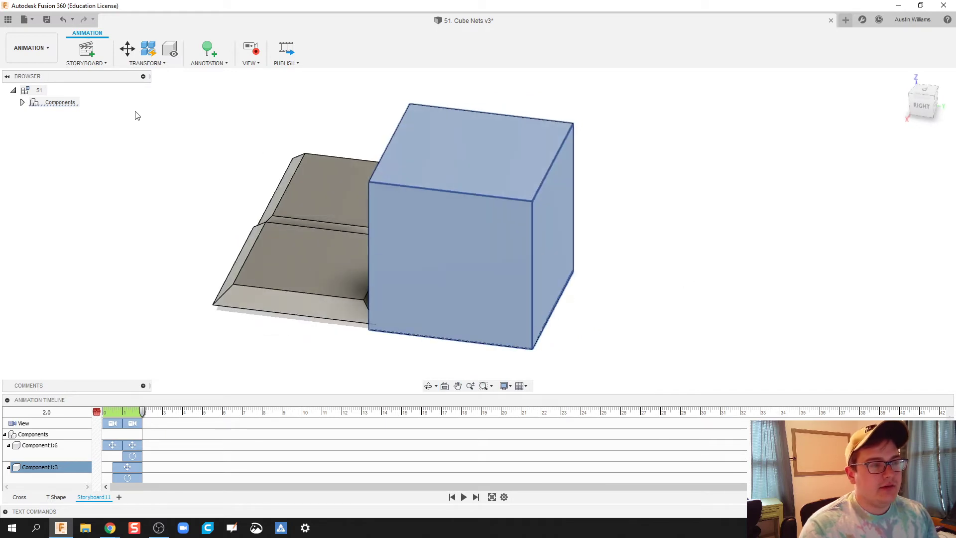
{"action": "key", "text": "Escape"}
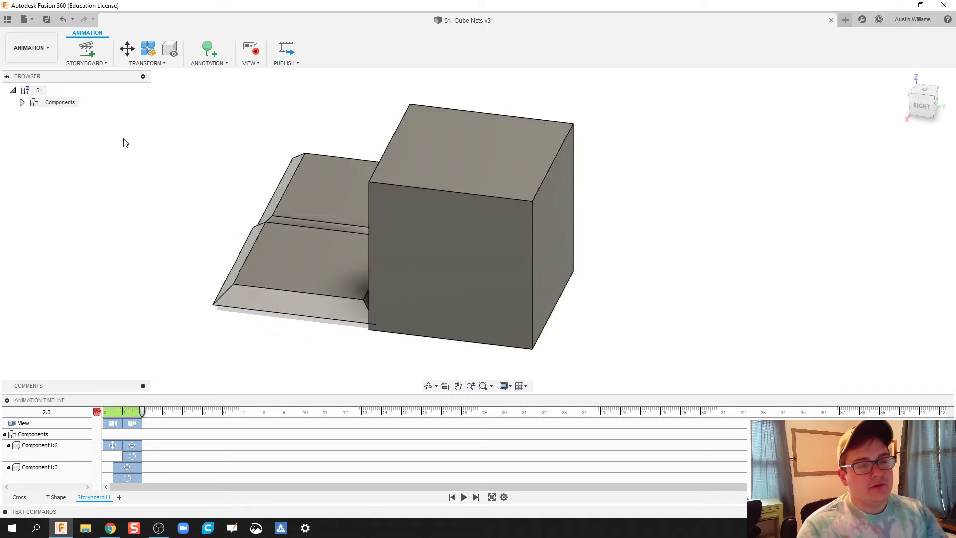
Slide the remaining three-face cube section to -100 mm along Y.
{"action": "left_click", "coordinate": [127, 48]}
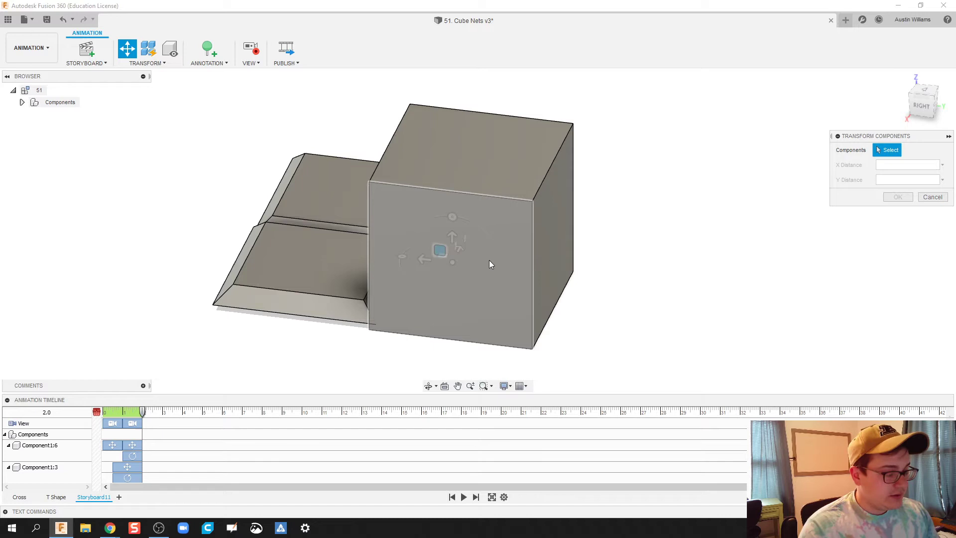
{"action": "left_click", "coordinate": [489, 260]}
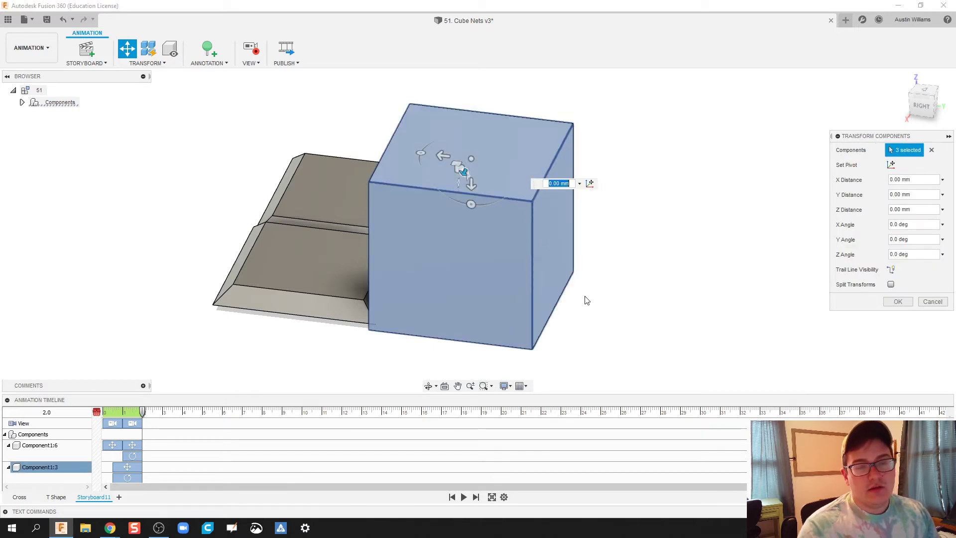
{"action": "middle_click_drag", "start_coordinate": [591, 320], "coordinate": [525, 180], "text": "shift"}
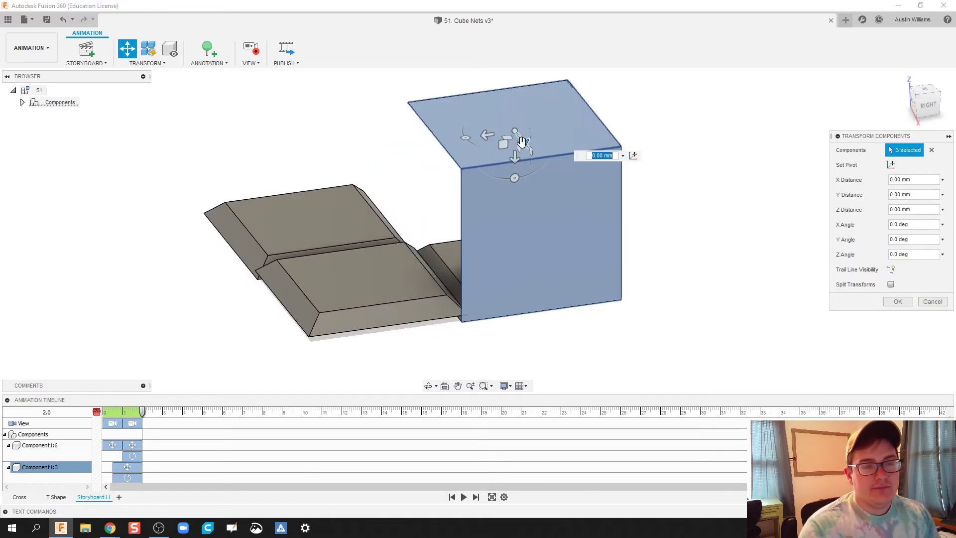
{"action": "left_click_drag", "start_coordinate": [488, 137], "coordinate": [647, 118]}
{"action": "middle_click_drag", "start_coordinate": [659, 331], "coordinate": [578, 392]}
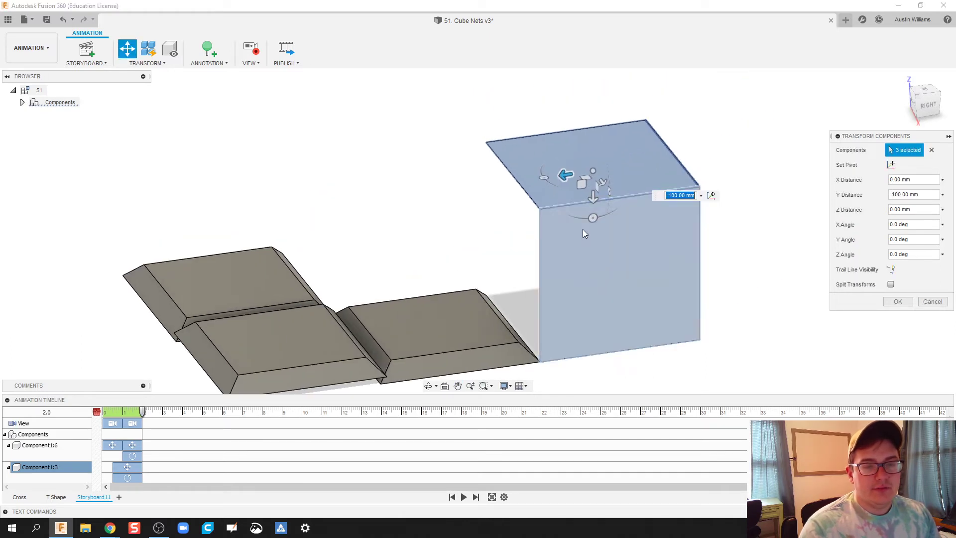
Tip that section -90° about X and lower it 50 mm so it lies flat.
{"action": "left_click_drag", "start_coordinate": [595, 218], "coordinate": [633, 170]}
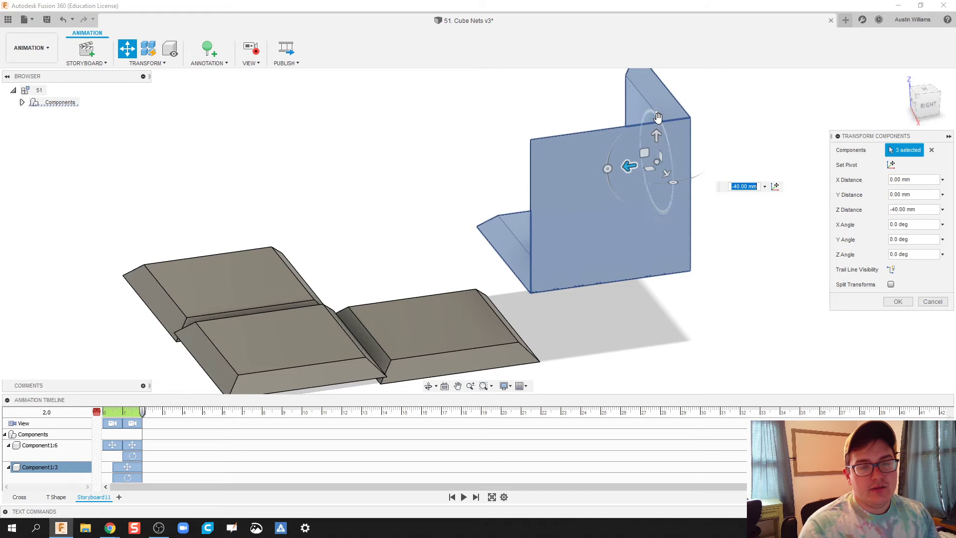
{"action": "left_click_drag", "start_coordinate": [656, 134], "coordinate": [658, 208]}
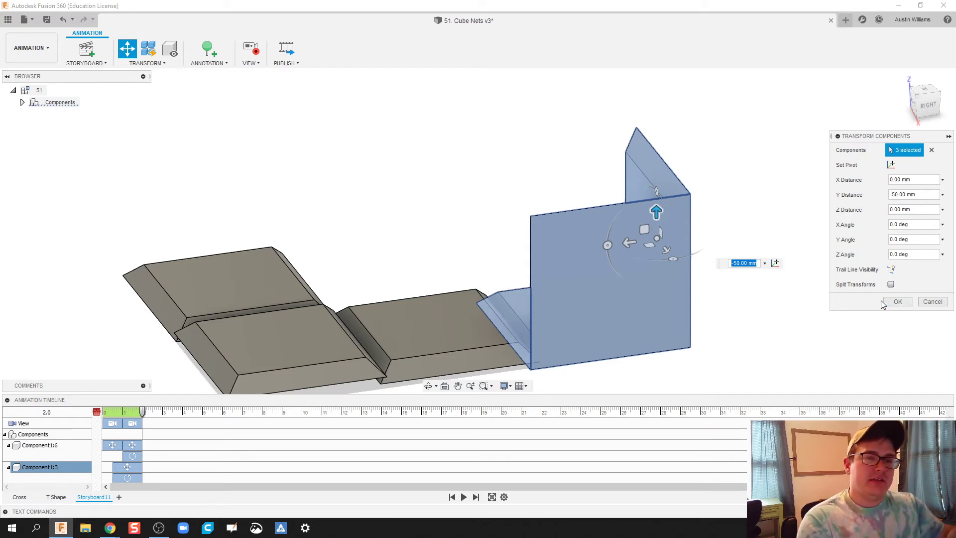
{"action": "left_click", "coordinate": [896, 301]}
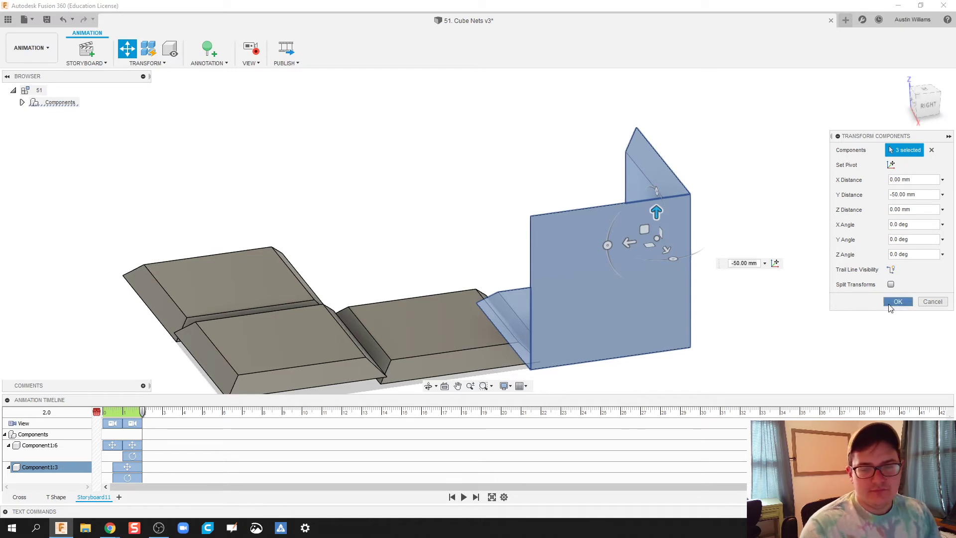
{"action": "middle_click_drag", "start_coordinate": [749, 274], "coordinate": [675, 280]}
{"action": "middle_click_drag", "start_coordinate": [631, 337], "coordinate": [640, 355], "text": "shift"}
{"action": "scroll", "coordinate": [551, 292], "scroll_direction": "up", "scroll_amount": 3}
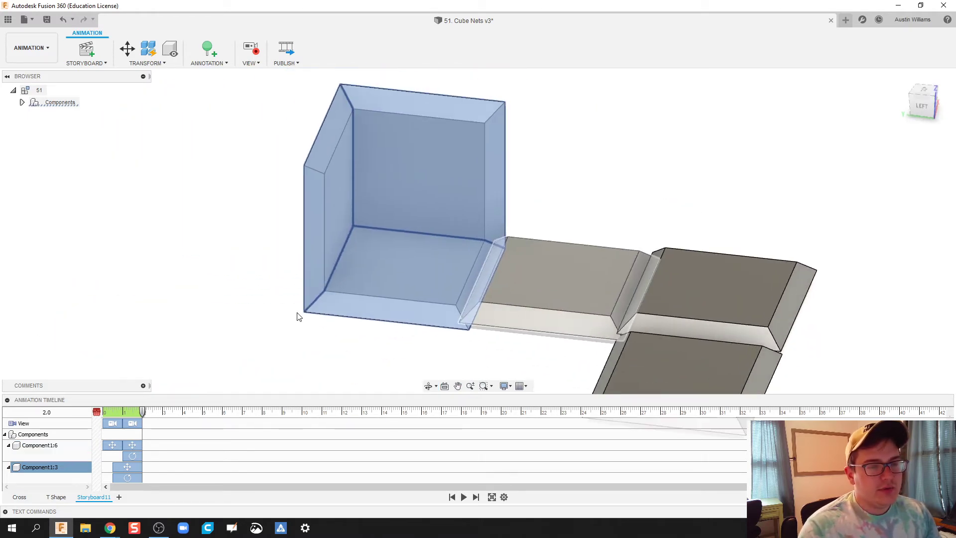
{"action": "left_click", "coordinate": [252, 202]}
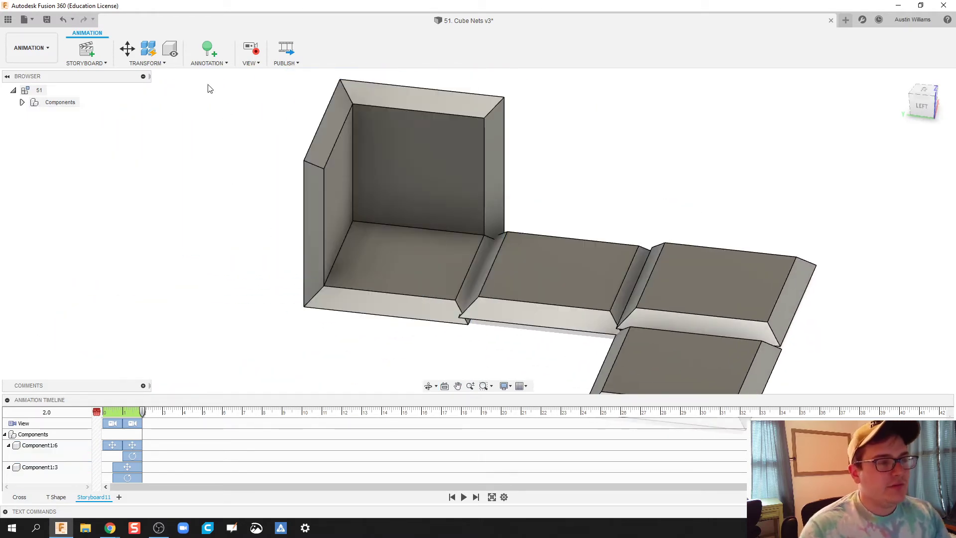
Shift the left and back walls 90 mm along Y and 10 mm along X.
{"action": "left_click", "coordinate": [128, 49]}
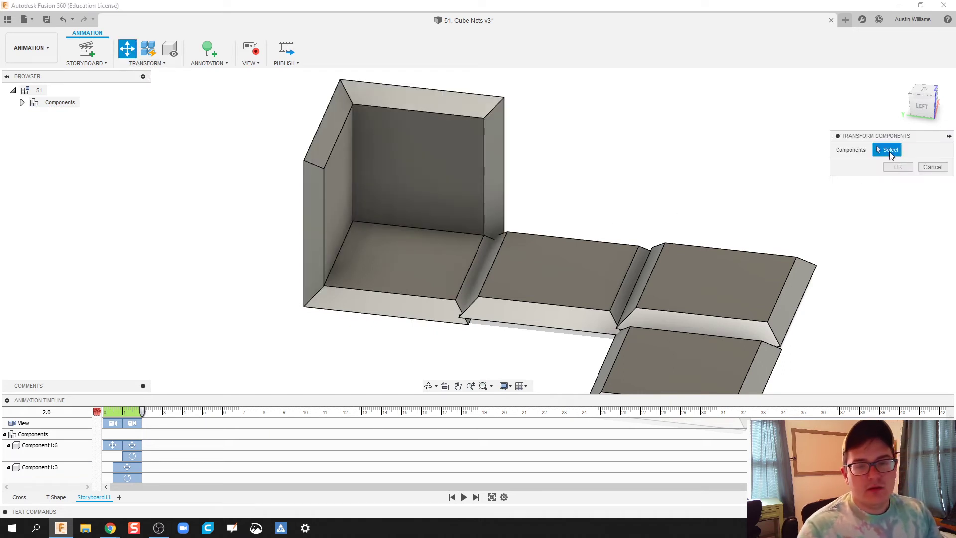
{"action": "left_click", "coordinate": [320, 202]}
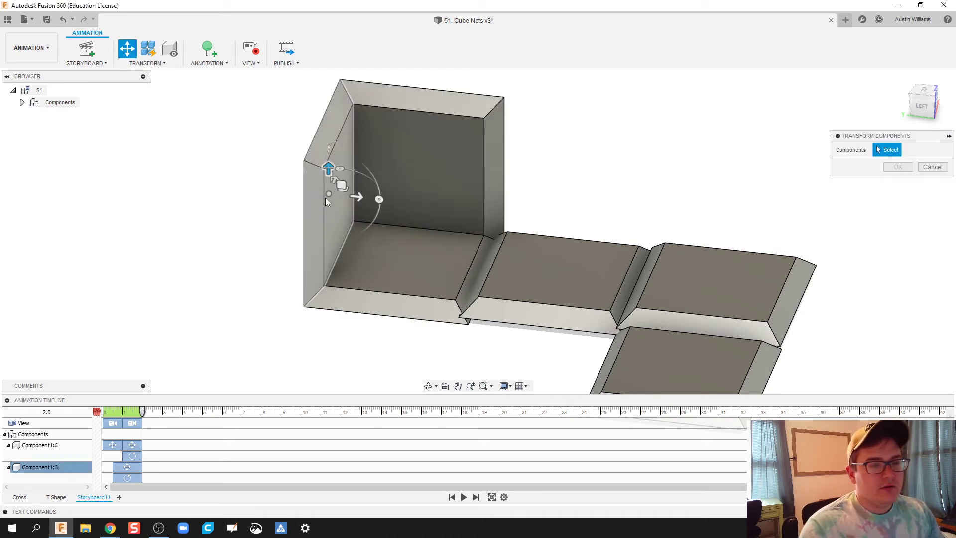
{"action": "left_click", "coordinate": [441, 175]}
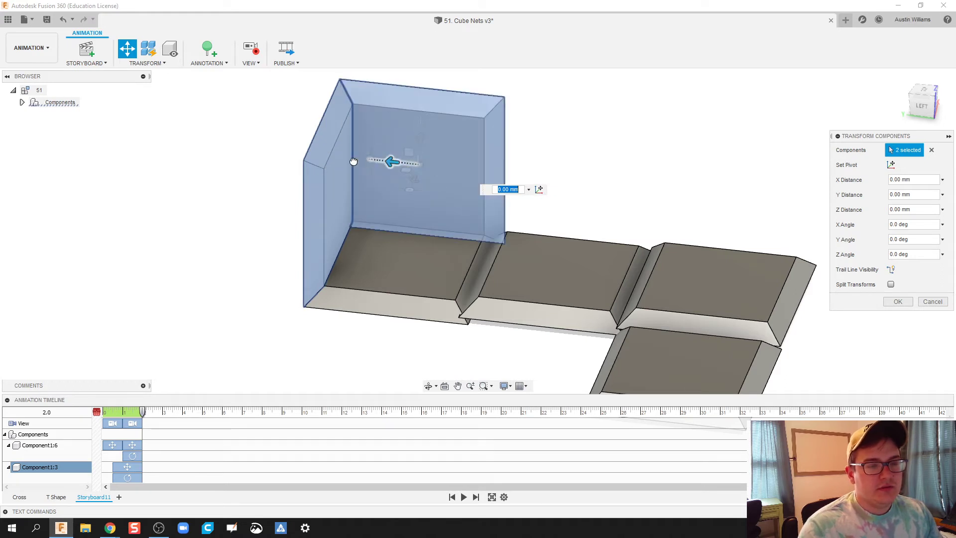
{"action": "left_click_drag", "start_coordinate": [392, 162], "coordinate": [271, 195]}
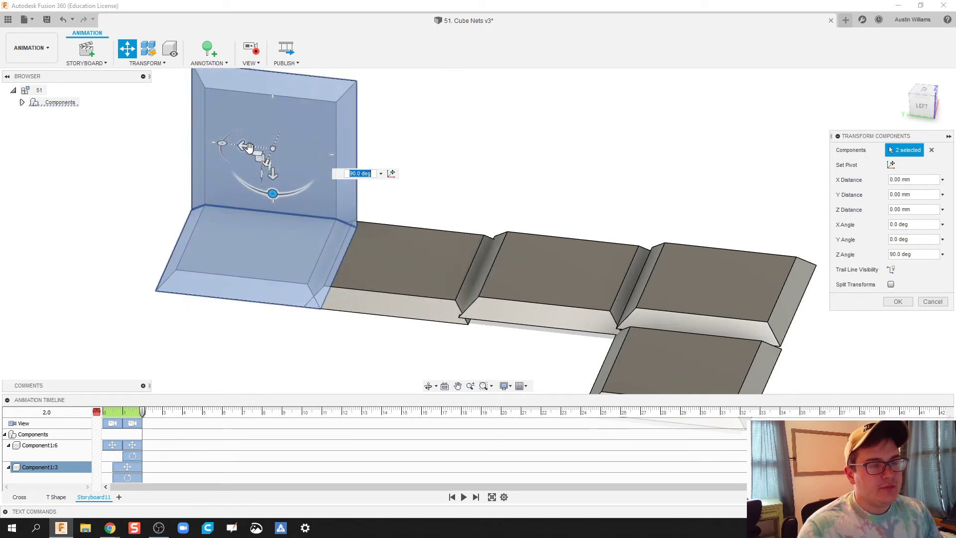
{"action": "left_click_drag", "start_coordinate": [244, 145], "coordinate": [228, 145]}
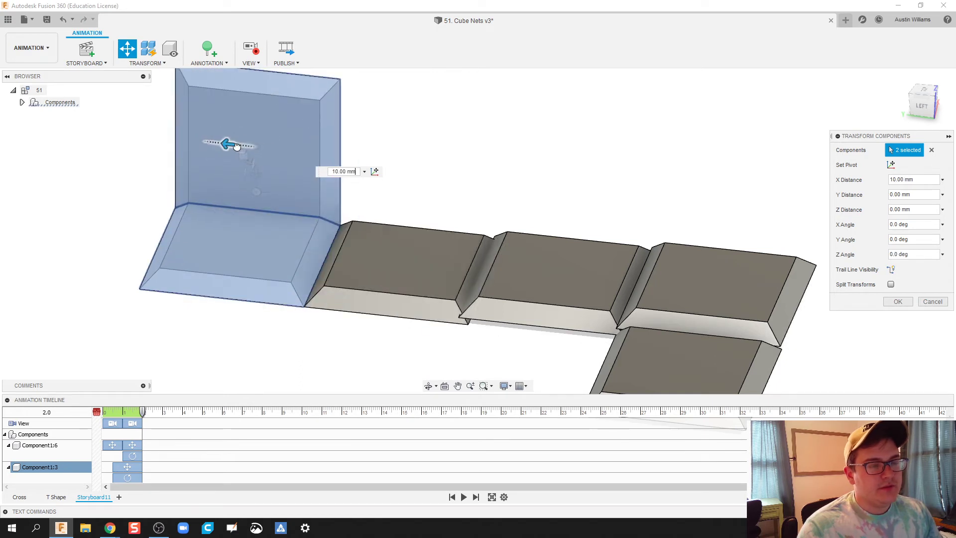
Commit the two walls' shift and reframe the view from a top-front angle.
{"action": "left_click", "coordinate": [894, 301]}
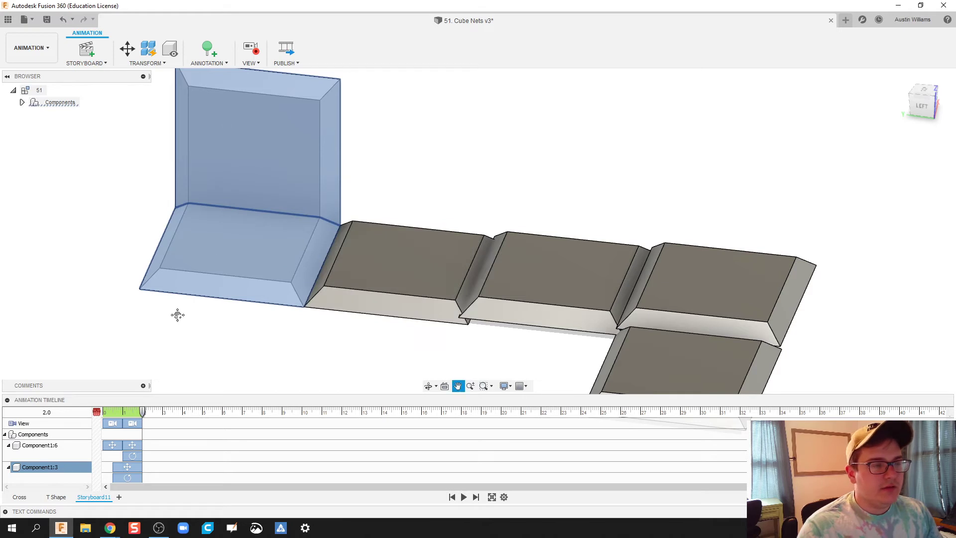
{"action": "middle_click_drag", "start_coordinate": [229, 333], "coordinate": [326, 335]}
{"action": "middle_click_drag", "start_coordinate": [608, 196], "coordinate": [686, 244], "text": "shift"}
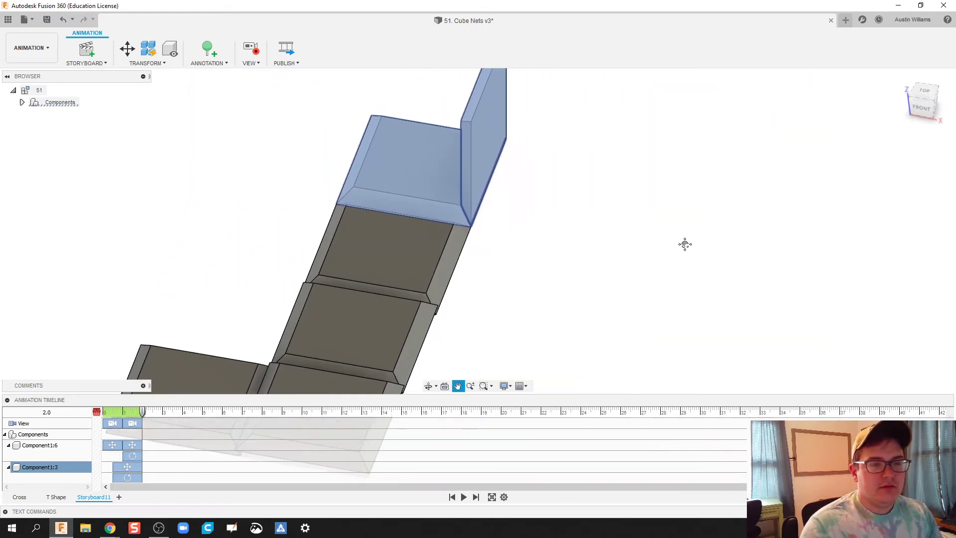
Rotate the last standing wall 90° about X, slide it -50 mm along Y, and play the storyboard.
{"action": "left_click", "coordinate": [127, 49]}
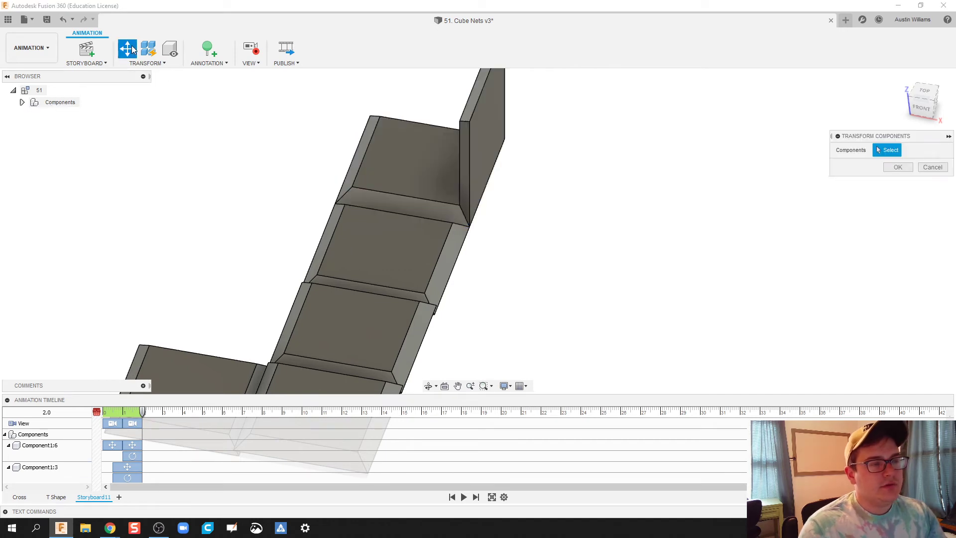
{"action": "left_click", "coordinate": [476, 118]}
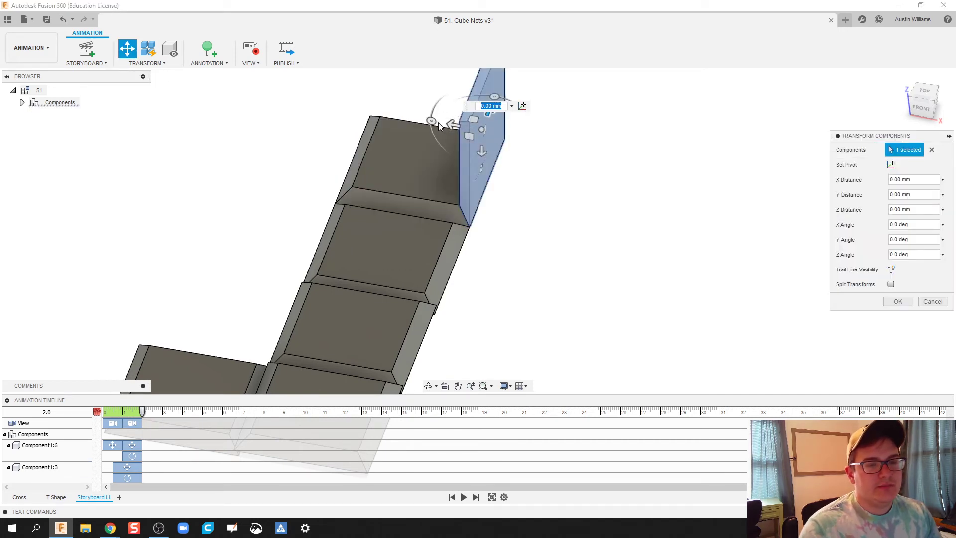
{"action": "mouse_move", "coordinate": [495, 96]}
{"action": "left_mouse_down"}
{"action": "mouse_move", "coordinate": [437, 100]}
{"action": "mouse_move", "coordinate": [481, 91]}
{"action": "left_mouse_up"}
{"action": "left_click_drag", "start_coordinate": [445, 119], "coordinate": [556, 172]}
{"action": "left_click", "coordinate": [898, 301]}
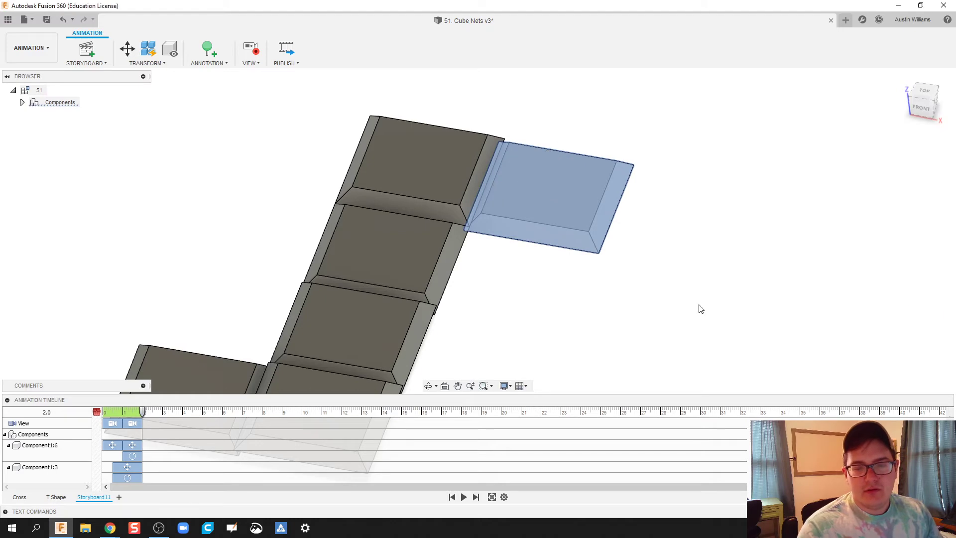
{"action": "key", "text": "space"}
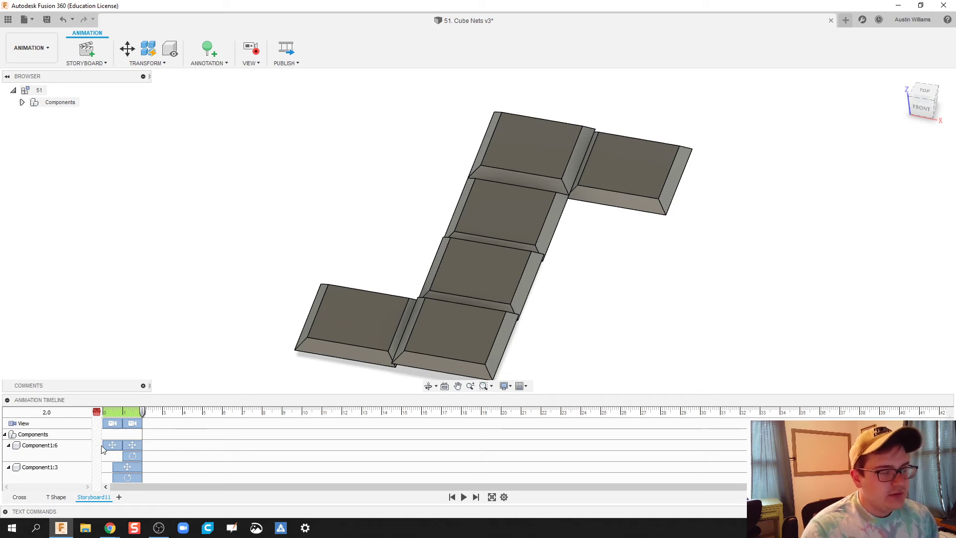
Try shifting Component1:3's animation timing on the timeline, then undo the change.
{"action": "scroll", "coordinate": [105, 454], "scroll_direction": "down", "scroll_amount": 2}
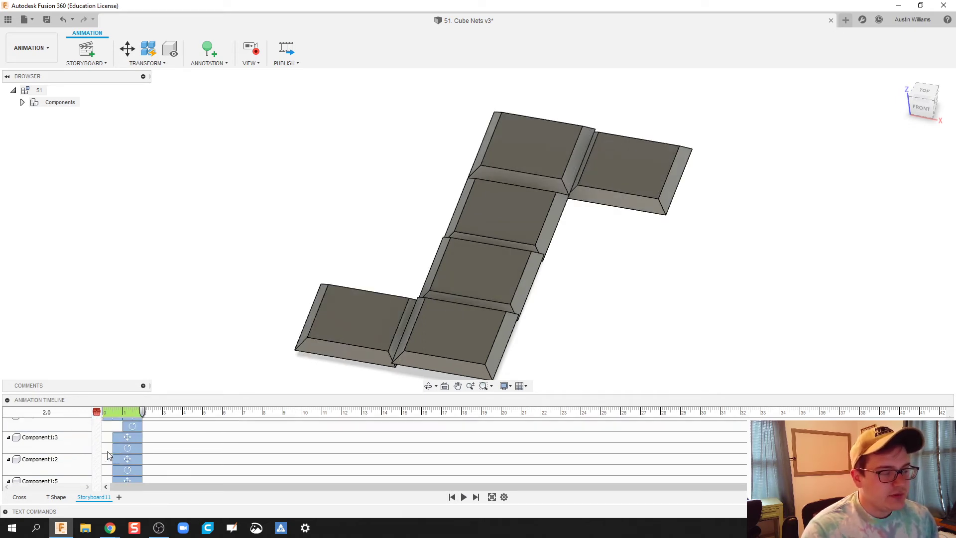
{"action": "scroll", "coordinate": [110, 456], "scroll_direction": "up", "scroll_amount": 2}
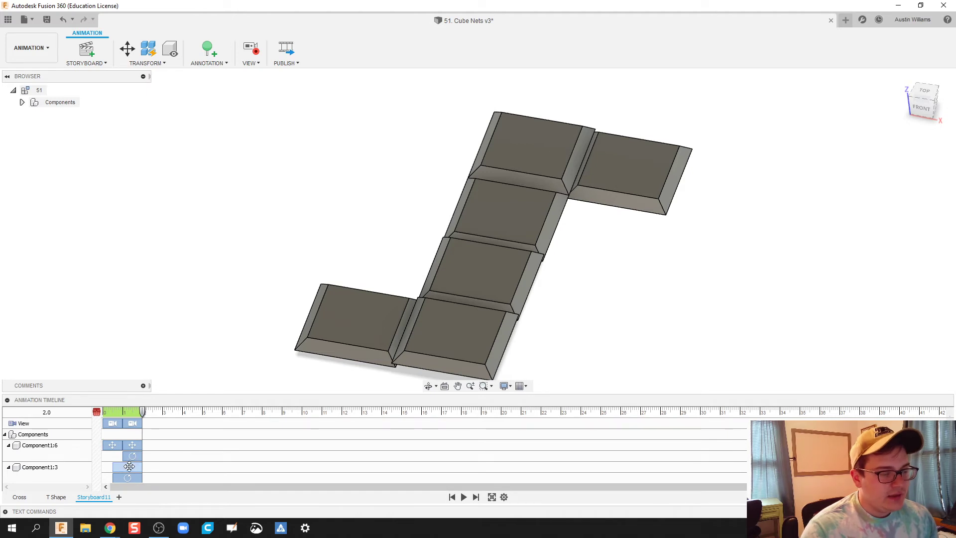
{"action": "left_click_drag", "start_coordinate": [129, 466], "coordinate": [159, 461]}
{"action": "scroll", "coordinate": [167, 470], "scroll_direction": "down", "scroll_amount": 2}
{"action": "scroll", "coordinate": [149, 448], "scroll_direction": "down", "scroll_amount": 1}
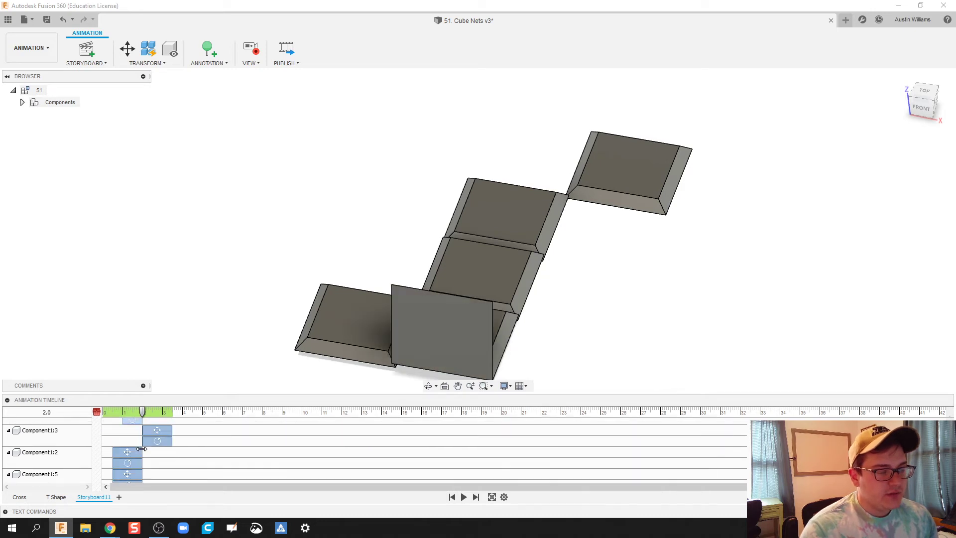
{"action": "scroll", "coordinate": [185, 453], "scroll_direction": "up", "scroll_amount": 1}
{"action": "left_click_drag", "start_coordinate": [158, 461], "coordinate": [135, 461]}
{"action": "key", "text": "ctrl+z"}
{"action": "key", "text": "ctrl+z"}
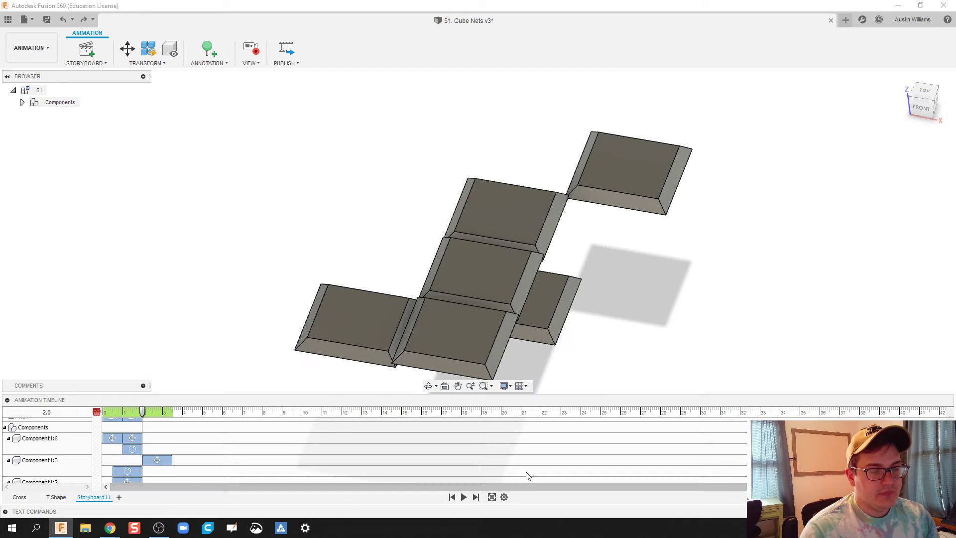
Select Component1:3's move and rotate steps on the timeline and preview the storyboard.
{"action": "scroll", "coordinate": [152, 468], "scroll_direction": "up", "scroll_amount": 1}
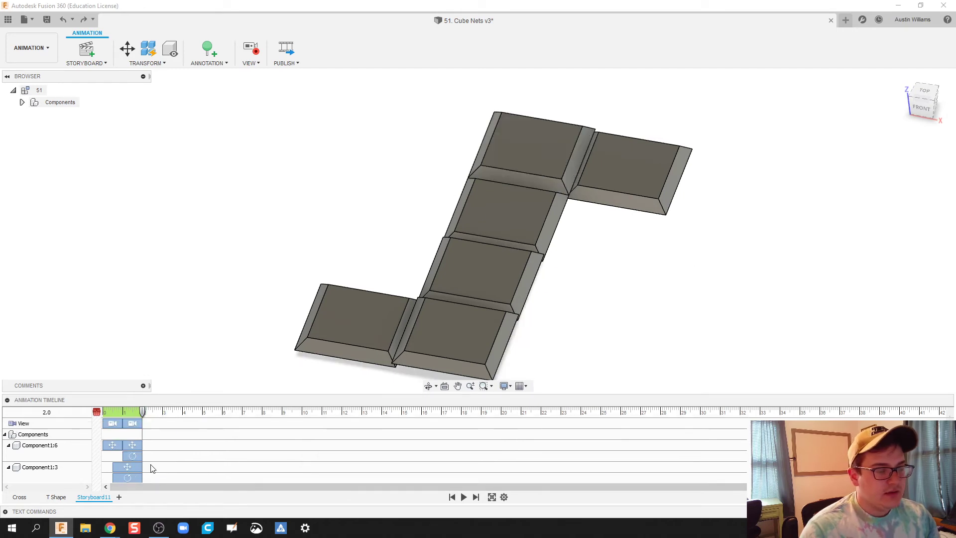
{"action": "left_click", "coordinate": [54, 448]}
{"action": "left_click", "coordinate": [58, 446]}
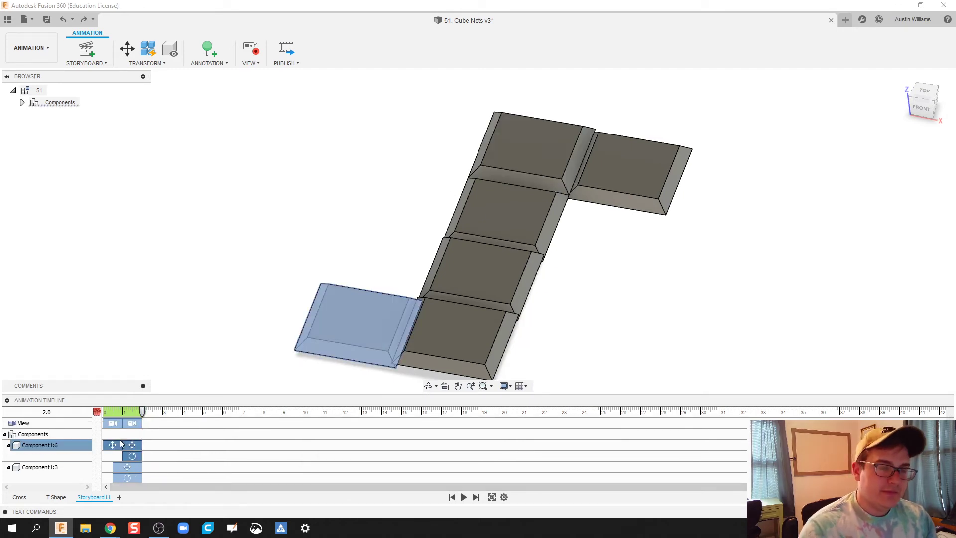
{"action": "scroll", "coordinate": [130, 441], "scroll_direction": "down", "scroll_amount": 1}
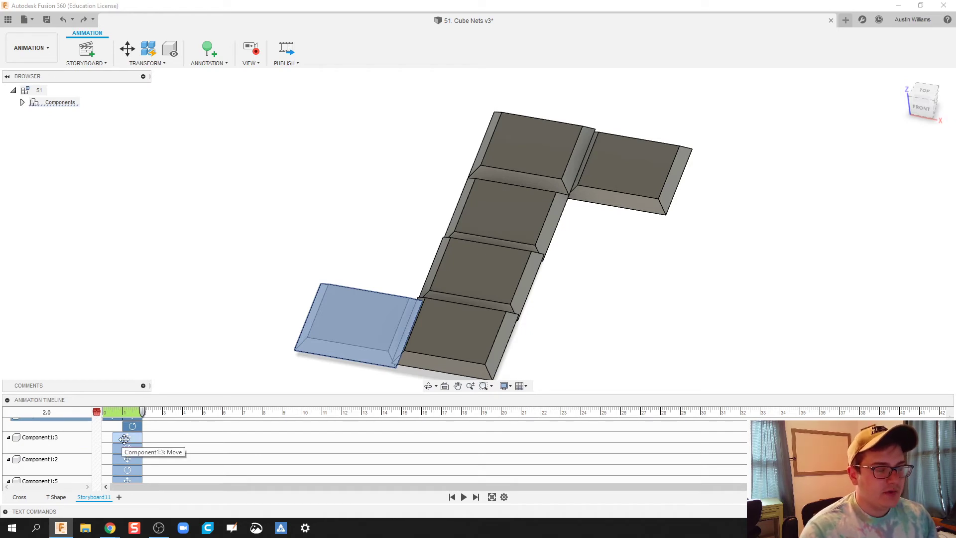
{"action": "left_click", "coordinate": [52, 442]}
{"action": "left_click", "coordinate": [62, 444]}
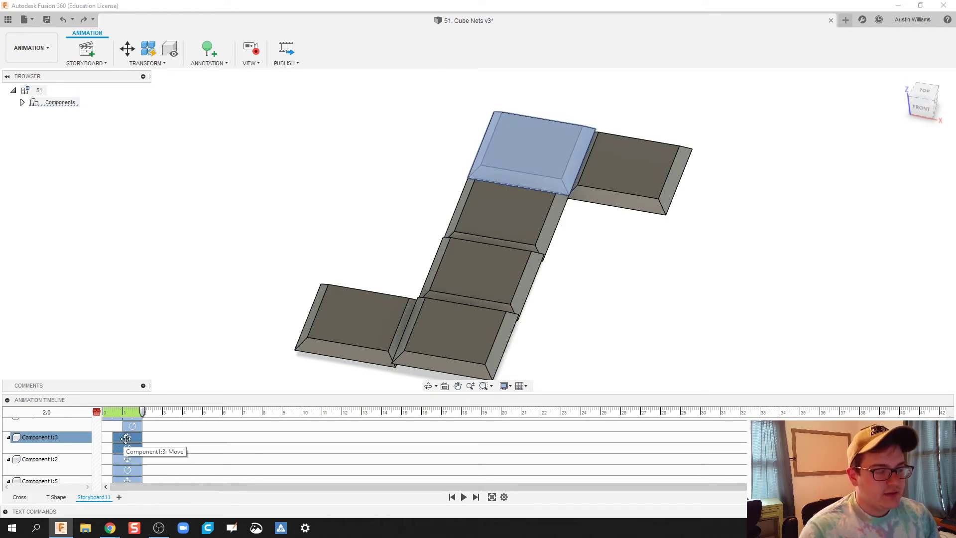
{"action": "left_click", "coordinate": [126, 440]}
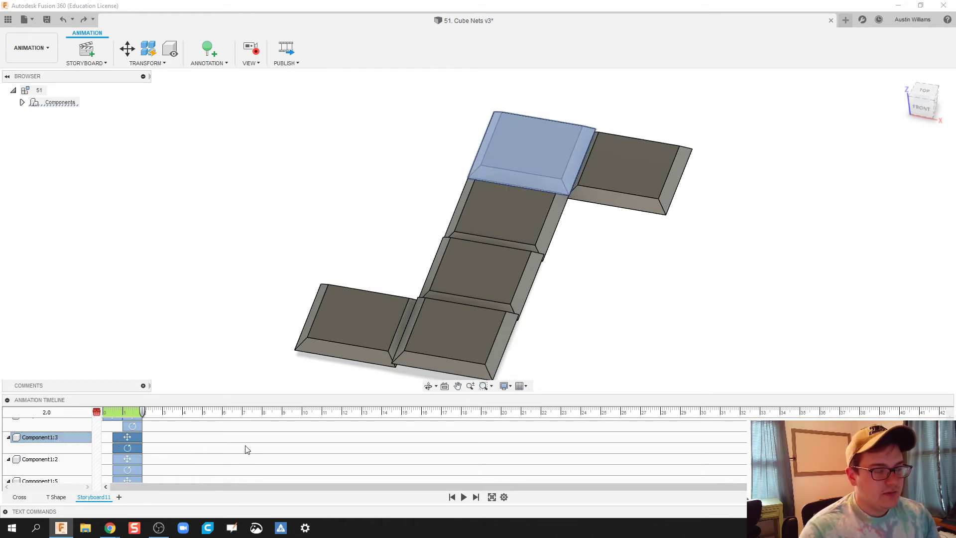
{"action": "left_click", "coordinate": [465, 497]}
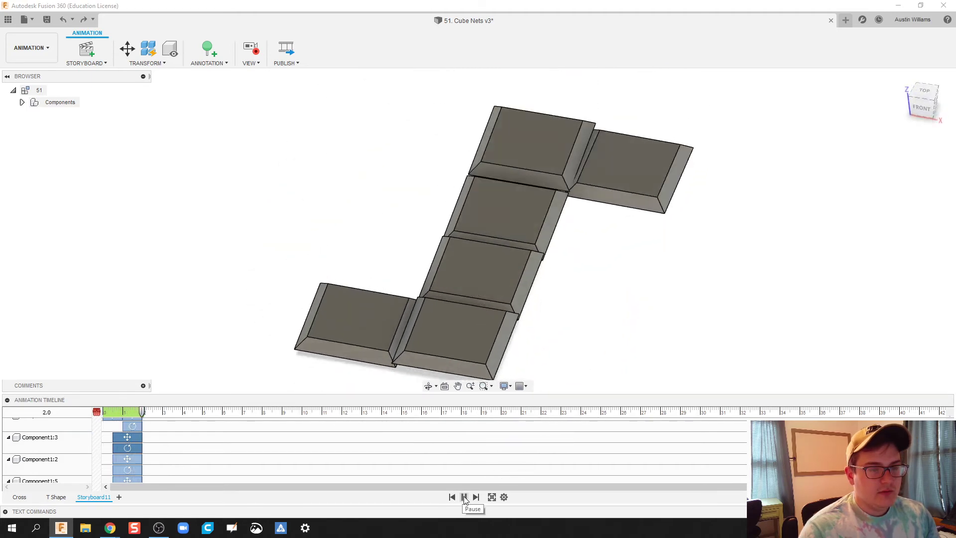
Delay Component1:3's steps to about 2–3.5 s and start Component1:2's fold at 2 s, then replay.
{"action": "left_click_drag", "start_coordinate": [122, 437], "coordinate": [153, 437]}
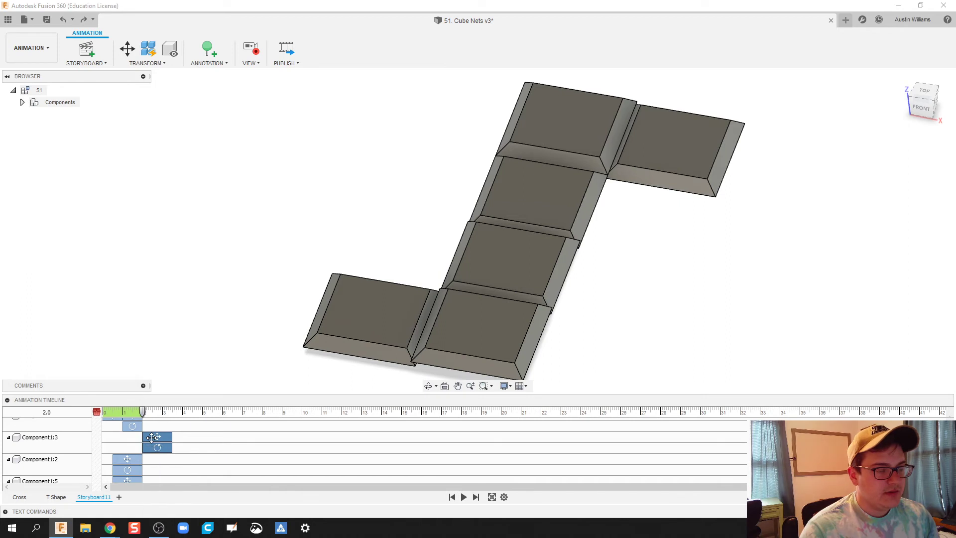
{"action": "left_click", "coordinate": [153, 437]}
{"action": "left_click_drag", "start_coordinate": [132, 461], "coordinate": [148, 474]}
{"action": "scroll", "coordinate": [130, 458], "scroll_direction": "down", "scroll_amount": 2}
{"action": "scroll", "coordinate": [129, 467], "scroll_direction": "down", "scroll_amount": 1}
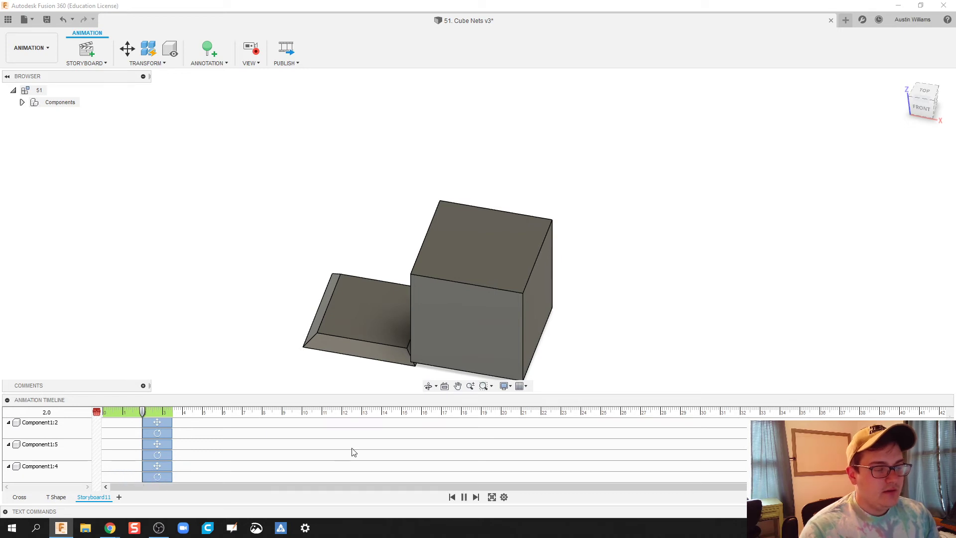
{"action": "key", "text": "space"}
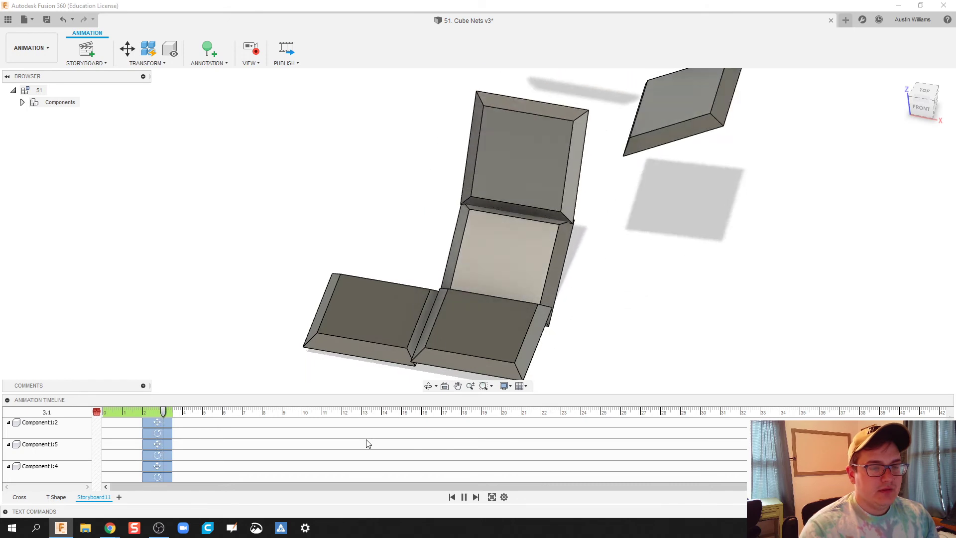
Delete both existing camera moves from the storyboard's view track.
{"action": "scroll", "coordinate": [155, 443], "scroll_direction": "up", "scroll_amount": 5}
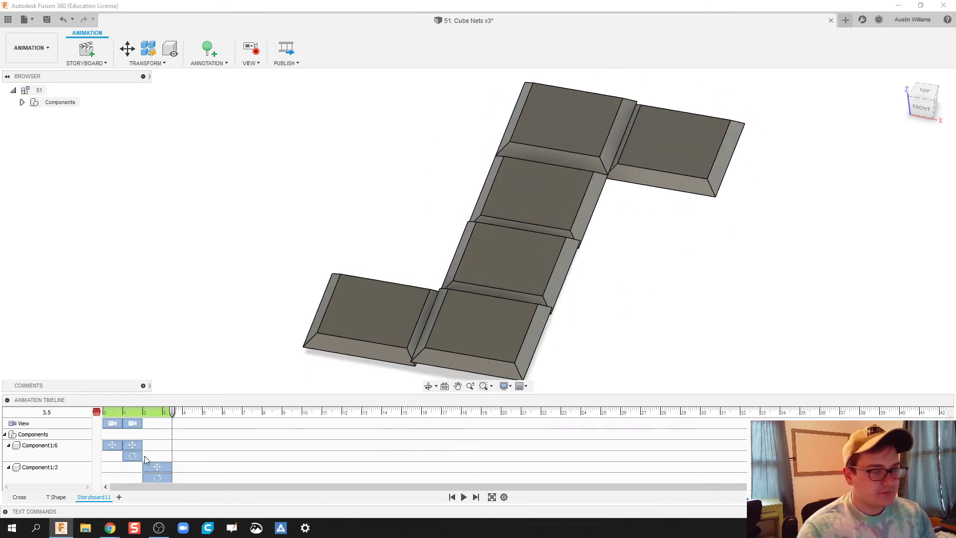
{"action": "left_click", "coordinate": [112, 422]}
{"action": "right_click", "coordinate": [111, 422]}
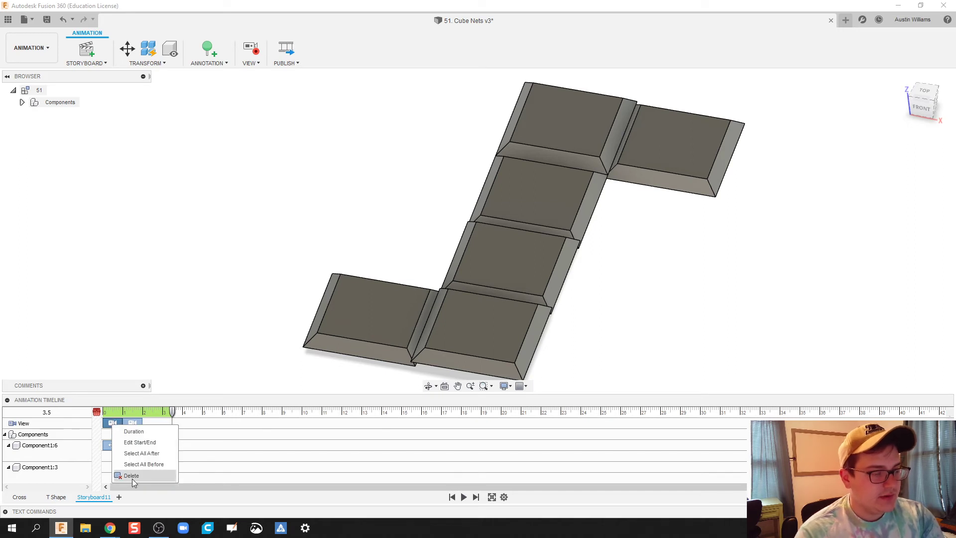
{"action": "left_click", "coordinate": [132, 478]}
{"action": "right_click", "coordinate": [132, 422]}
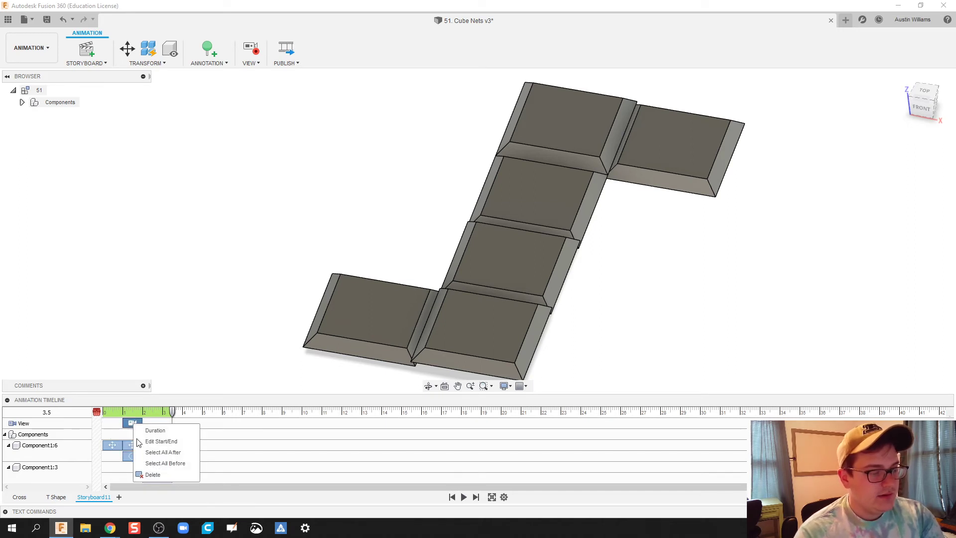
{"action": "left_click", "coordinate": [152, 475]}
Reframe the viewport to show the whole flat net and play from the start.
{"action": "scroll", "coordinate": [270, 386], "scroll_direction": "down", "scroll_amount": 5}
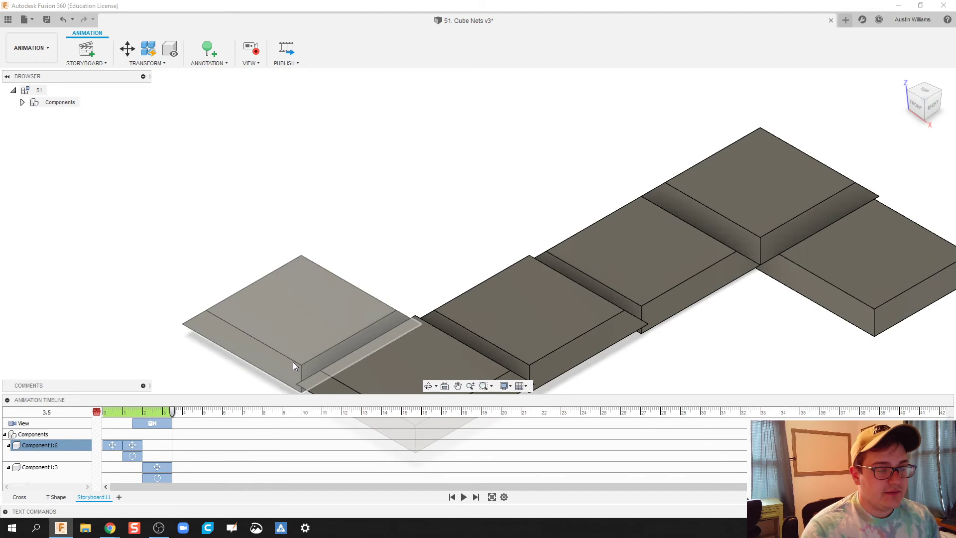
{"action": "middle_click_drag", "start_coordinate": [293, 361], "coordinate": [230, 274]}
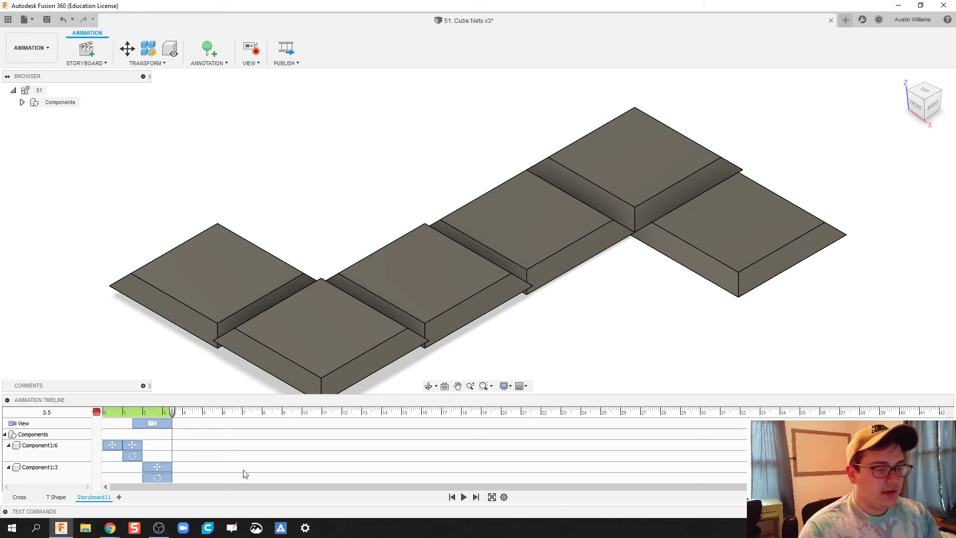
{"action": "key", "text": "space"}
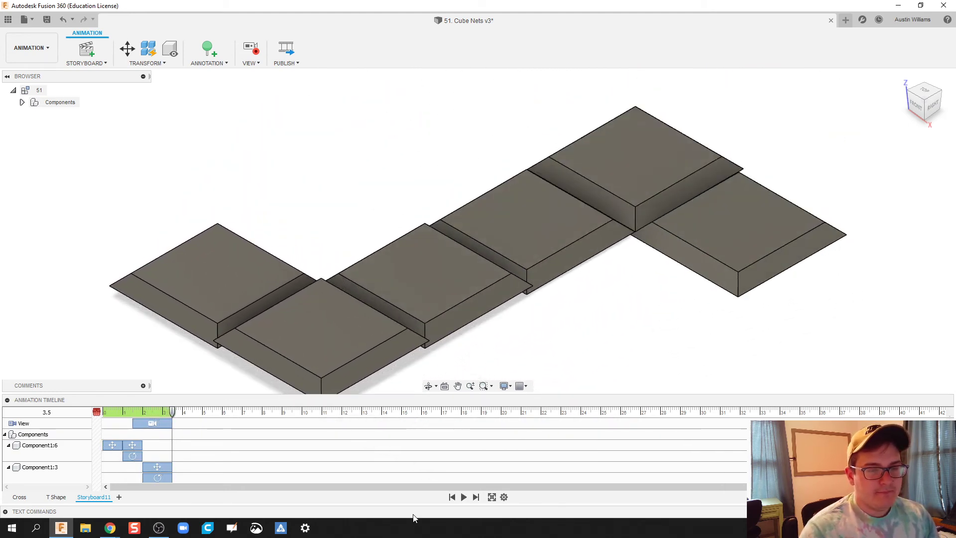
Push Component1:2's fold and another panel's fold later to about 3.5 seconds, then play.
{"action": "scroll", "coordinate": [226, 474], "scroll_direction": "down", "scroll_amount": 5}
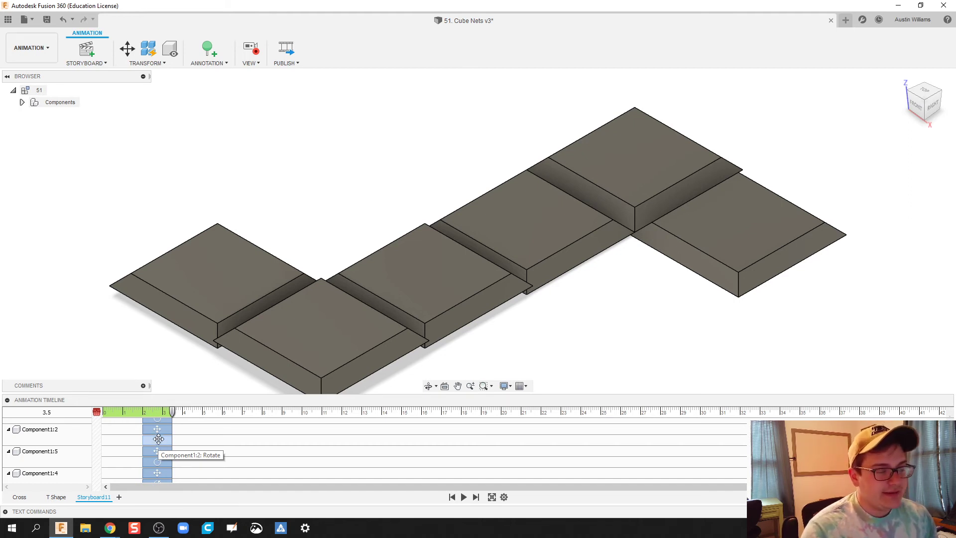
{"action": "left_click_drag", "start_coordinate": [158, 439], "coordinate": [188, 453]}
{"action": "left_click_drag", "start_coordinate": [157, 465], "coordinate": [191, 477]}
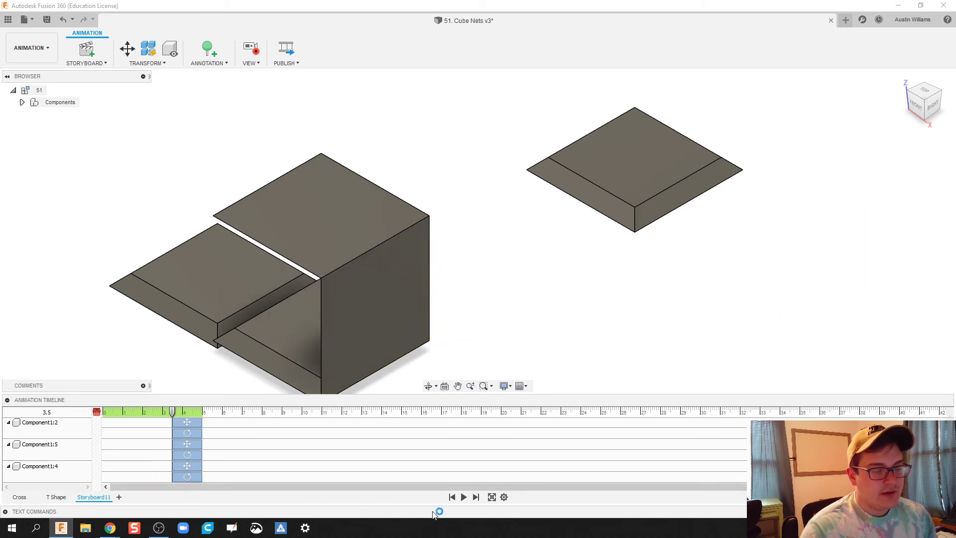
{"action": "left_click", "coordinate": [463, 497]}
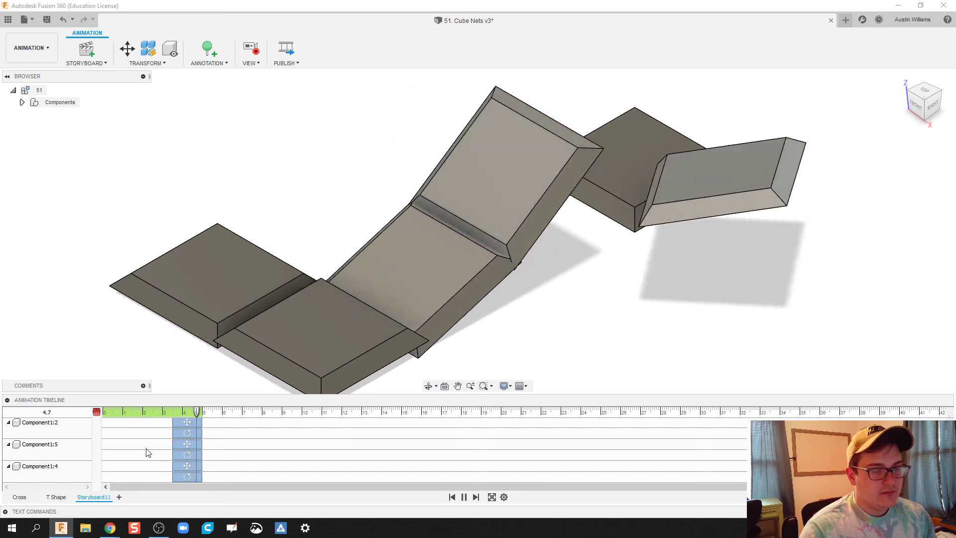
Move Component1:4's fold back earlier to about 2 seconds and replay the animation.
{"action": "scroll", "coordinate": [145, 448], "scroll_direction": "up", "scroll_amount": 2}
{"action": "left_click_drag", "start_coordinate": [149, 458], "coordinate": [180, 459]}
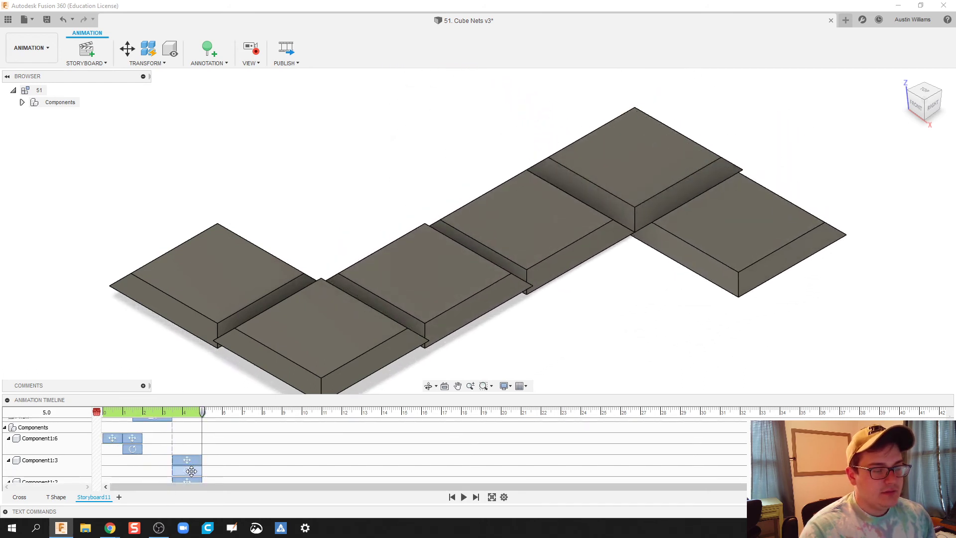
{"action": "left_click", "coordinate": [416, 291]}
{"action": "scroll", "coordinate": [100, 461], "scroll_direction": "down", "scroll_amount": 3}
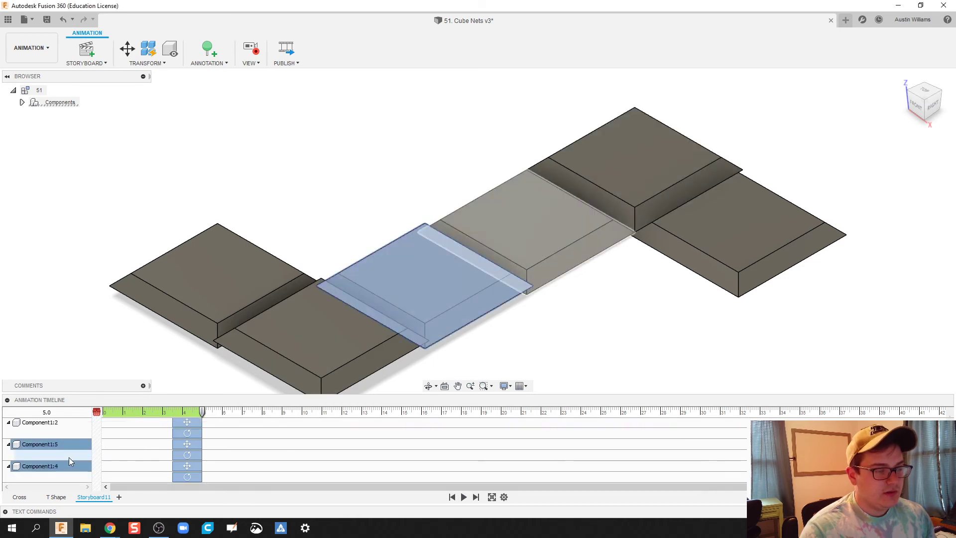
{"action": "left_click_drag", "start_coordinate": [182, 466], "coordinate": [150, 479]}
{"action": "left_click", "coordinate": [463, 497]}
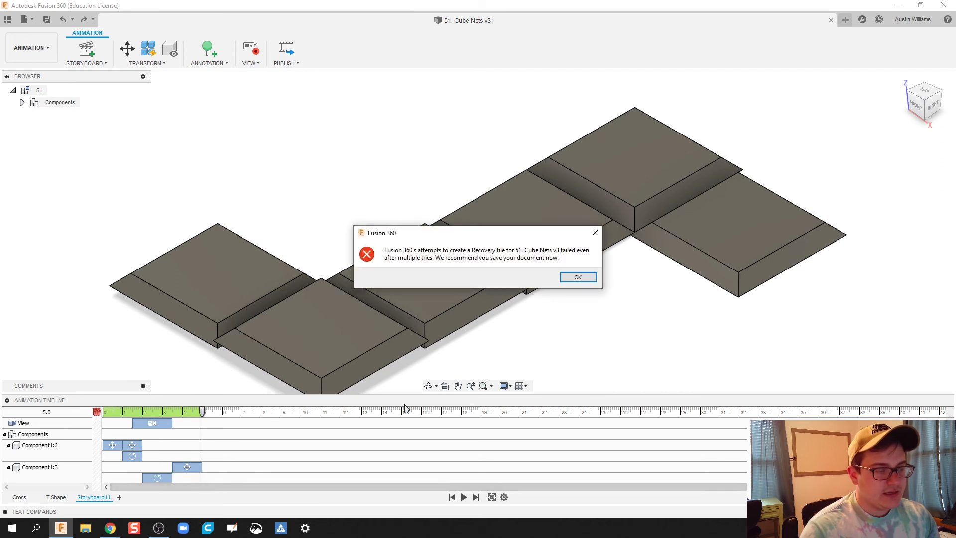
Dismiss the recovery-file warning and move Component1:5's fold one second earlier.
{"action": "left_click", "coordinate": [578, 278]}
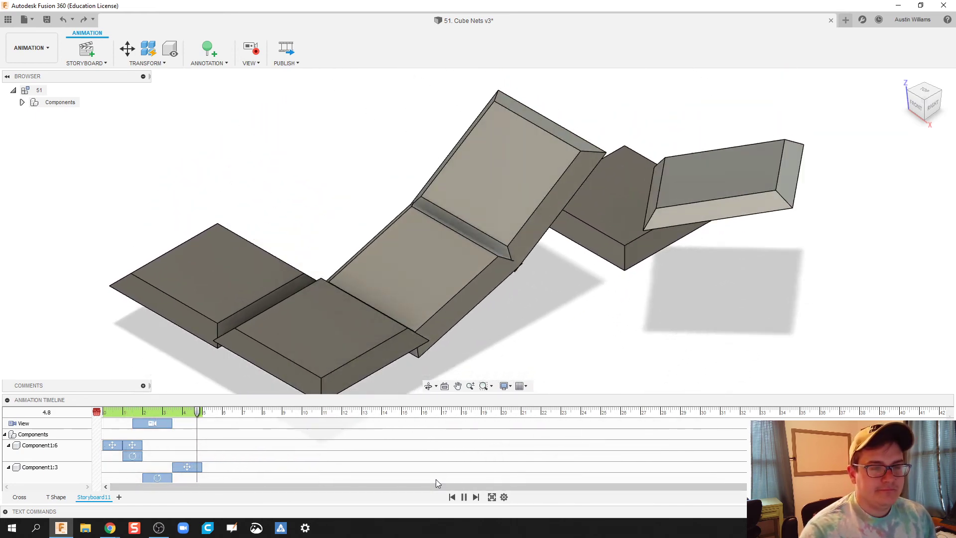
{"action": "scroll", "coordinate": [181, 455], "scroll_direction": "down", "scroll_amount": 2}
{"action": "scroll", "coordinate": [172, 453], "scroll_direction": "down", "scroll_amount": 1}
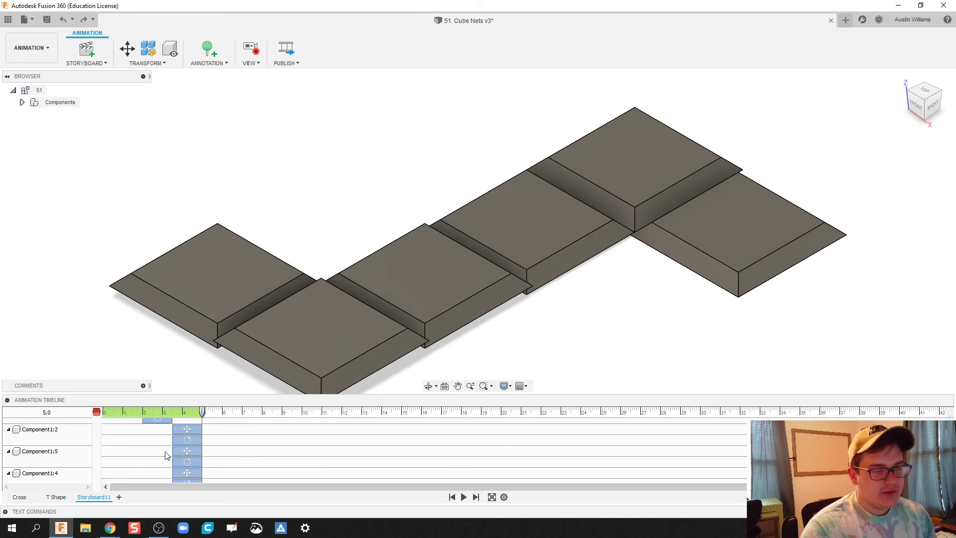
{"action": "left_click_drag", "start_coordinate": [187, 450], "coordinate": [158, 473]}
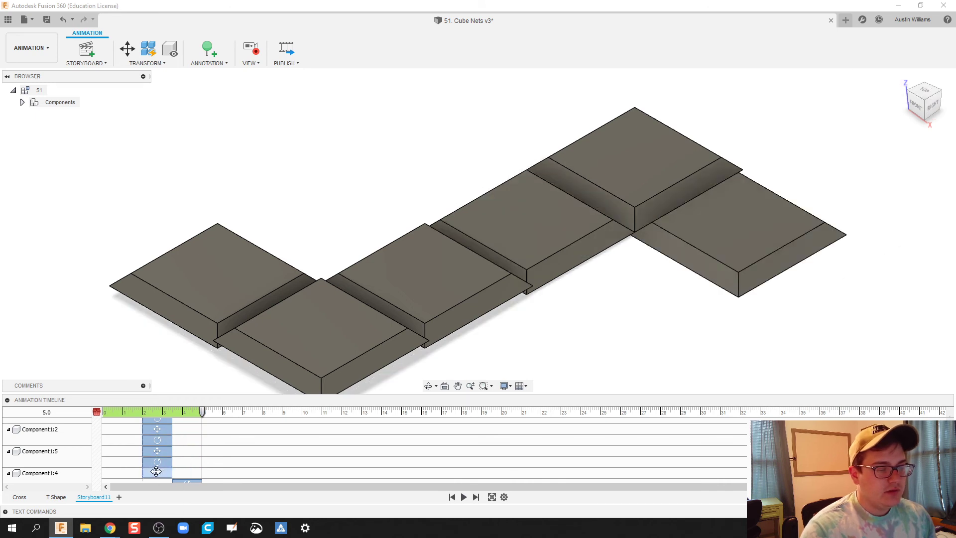
Line Component1:4's fold up with Component1:2 and 1:5 at about 2–3.5 s, then replay.
{"action": "scroll", "coordinate": [181, 471], "scroll_direction": "down", "scroll_amount": 1}
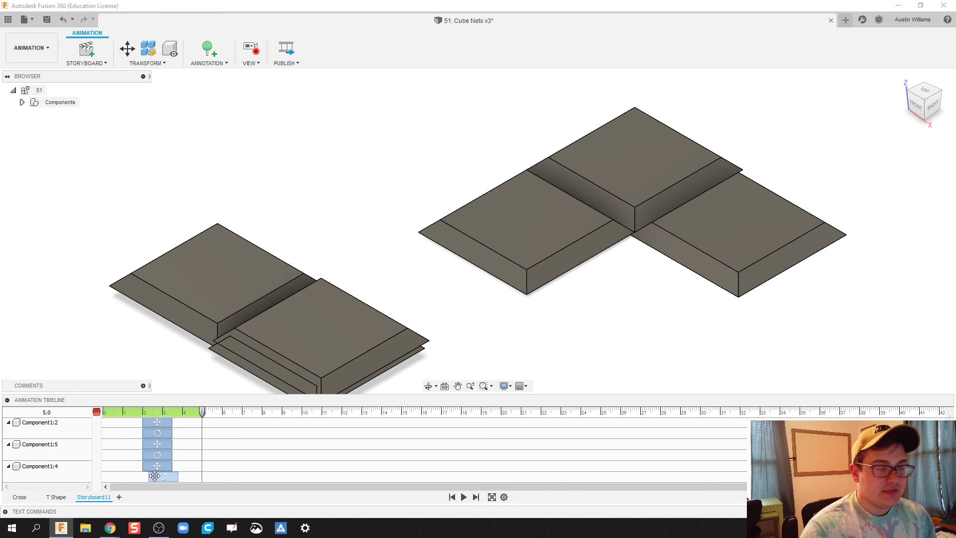
{"action": "left_click_drag", "start_coordinate": [155, 476], "coordinate": [149, 476]}
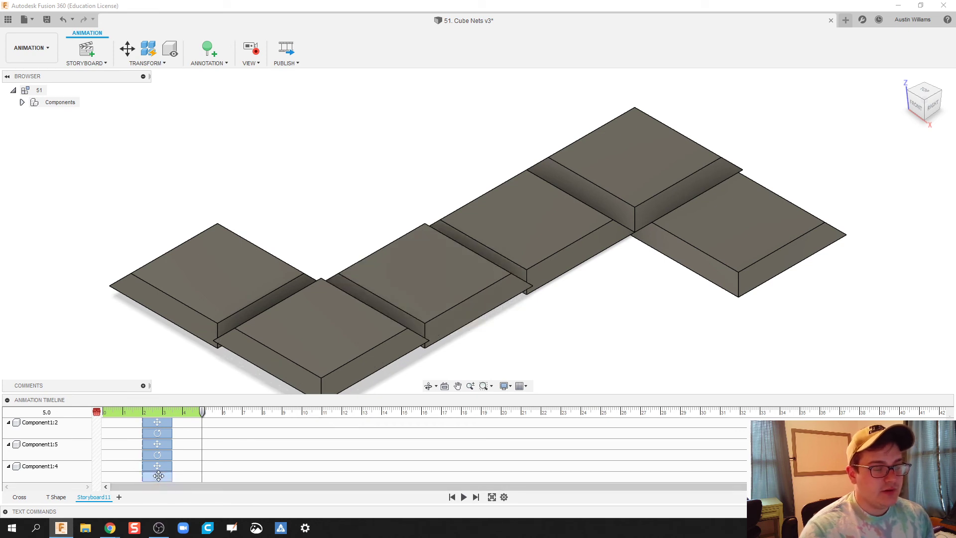
{"action": "key", "text": "ctrl+z"}
{"action": "key", "text": "ctrl+y"}
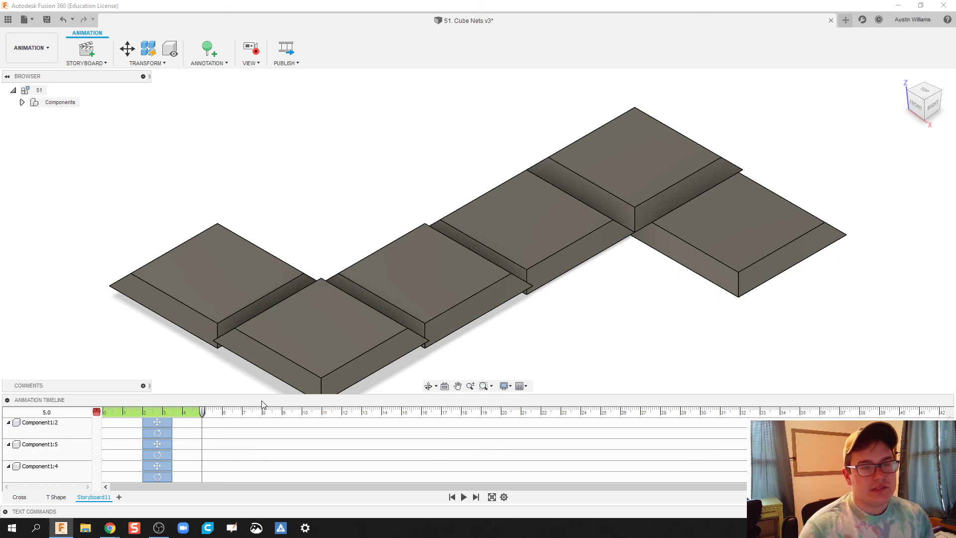
{"action": "key", "text": "space"}
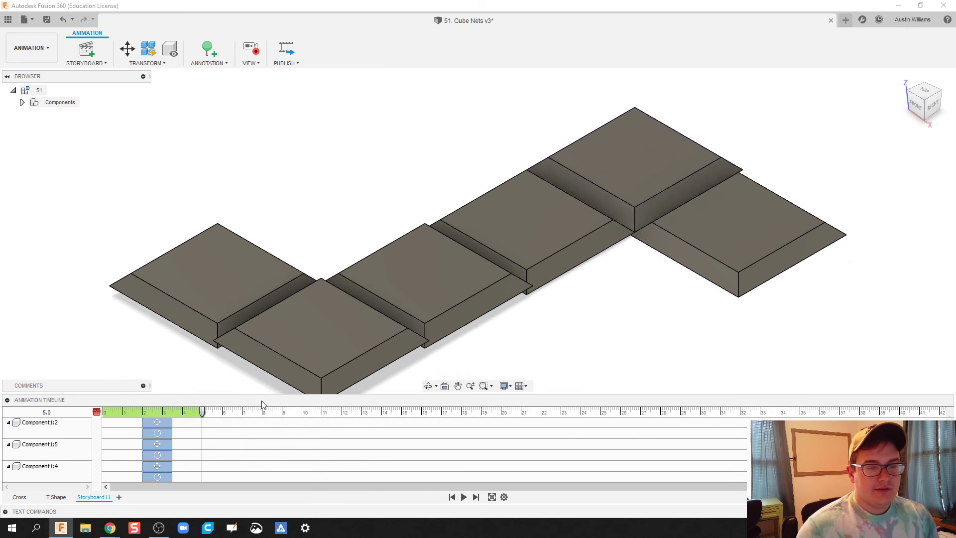
Rename the Storyboard11 tab to 'Z Shape'.
{"action": "scroll", "coordinate": [444, 363], "scroll_direction": "down", "scroll_amount": 4}
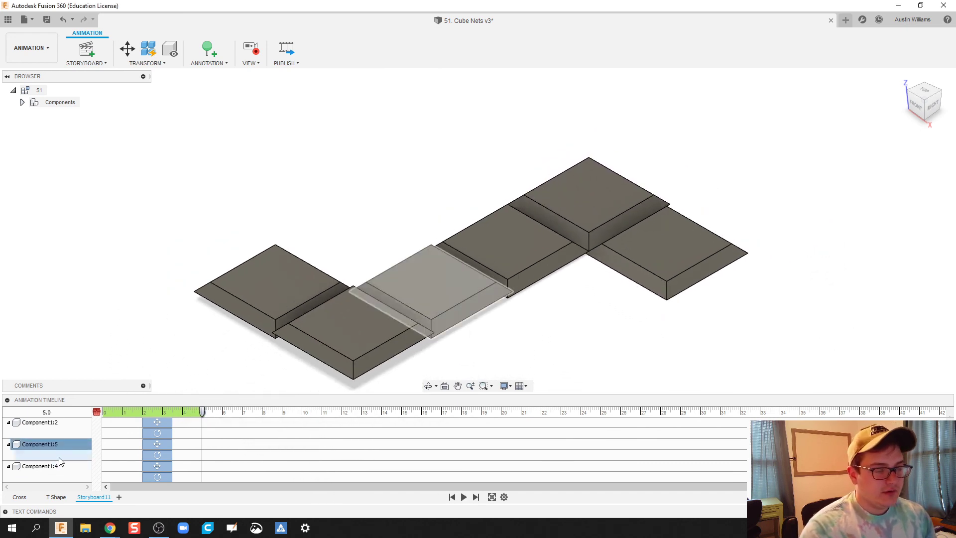
{"action": "right_click", "coordinate": [100, 502]}
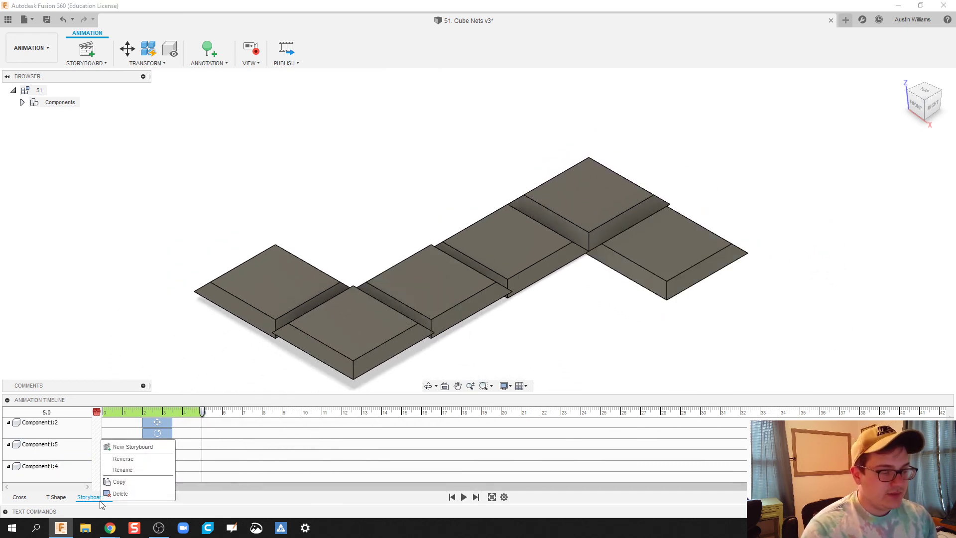
{"action": "left_click", "coordinate": [125, 472]}
{"action": "type", "text": "Z"}
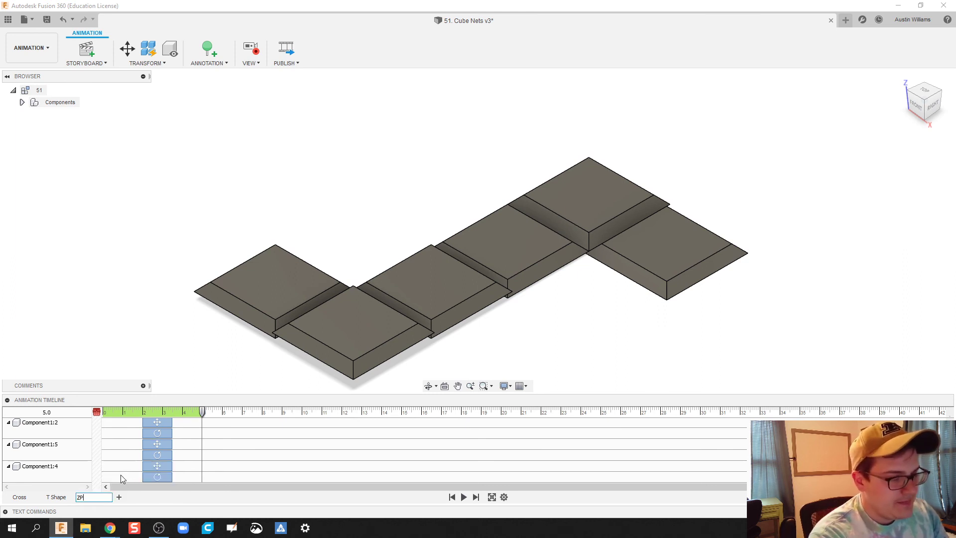
{"action": "type", "text": " Shape"}
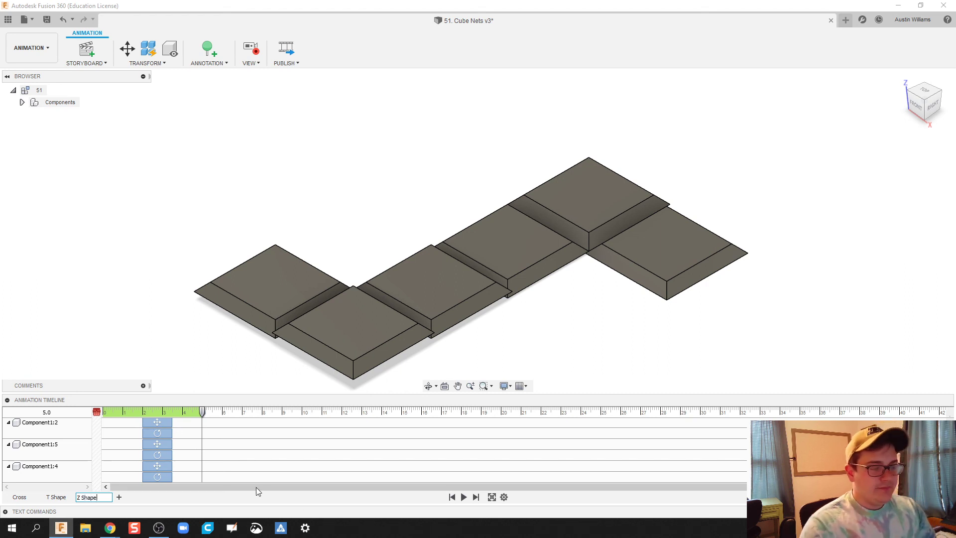
{"action": "key", "text": "Return"}
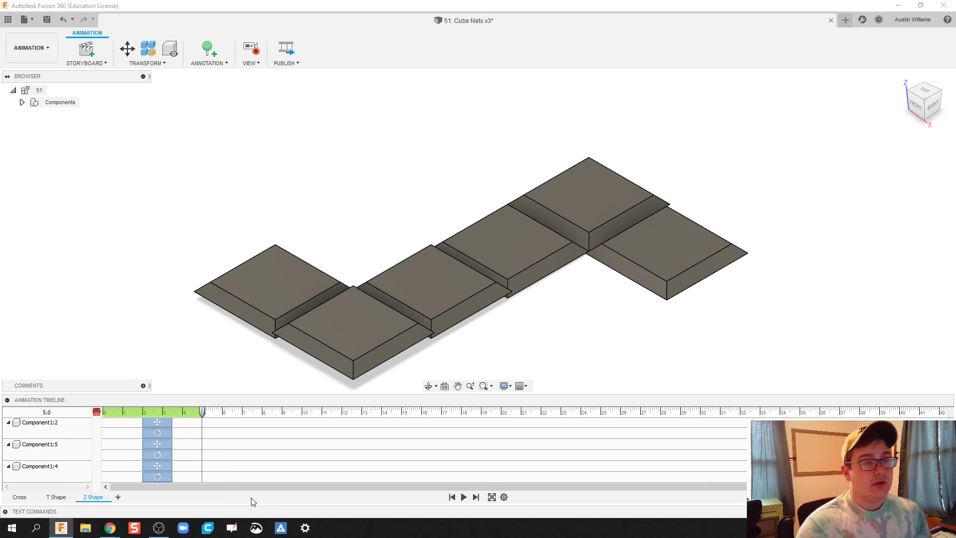
{"action": "left_click", "coordinate": [295, 61]}
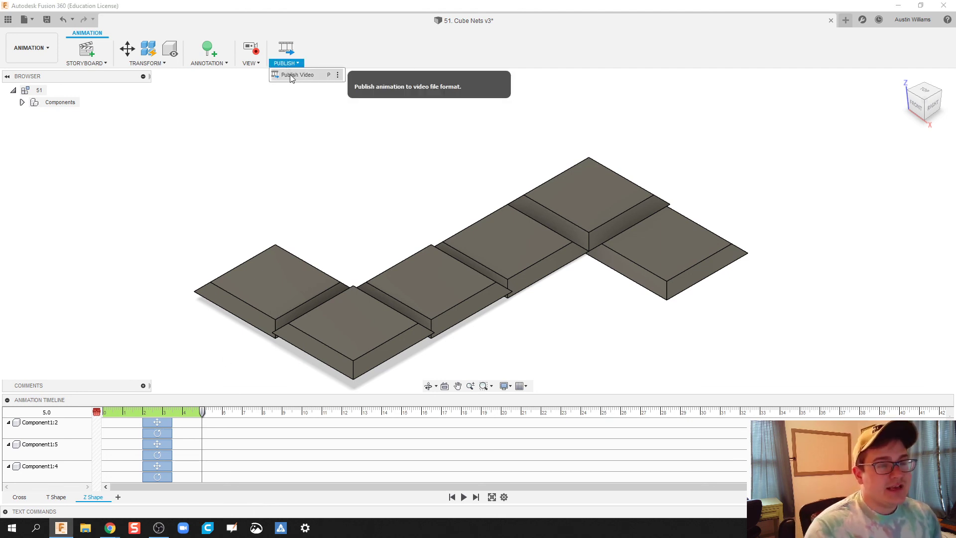
{"action": "left_click", "coordinate": [287, 63]}
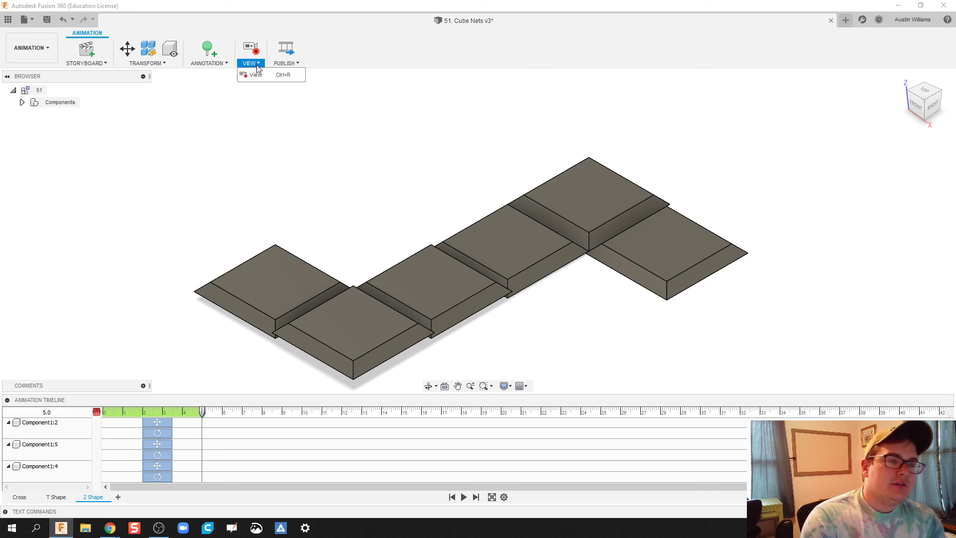
{"action": "left_click", "coordinate": [287, 65]}
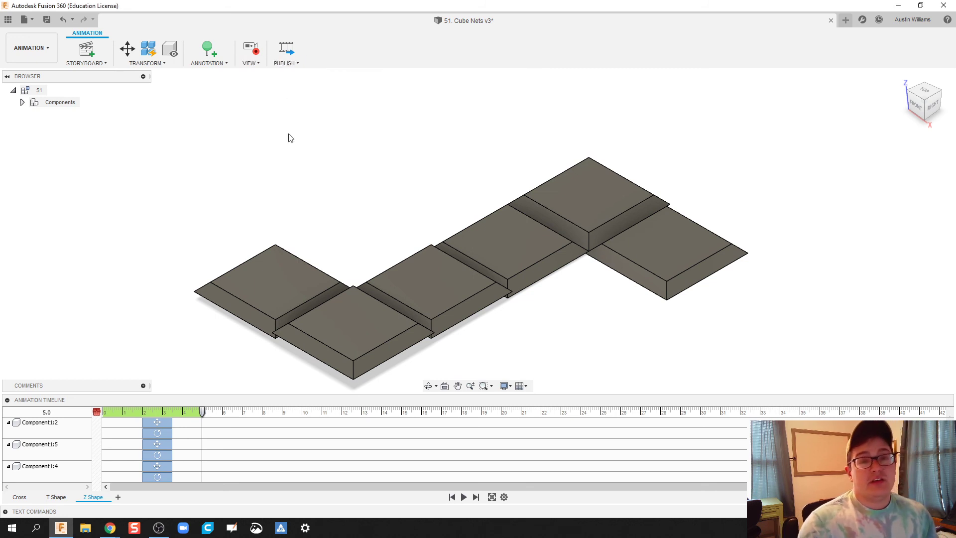